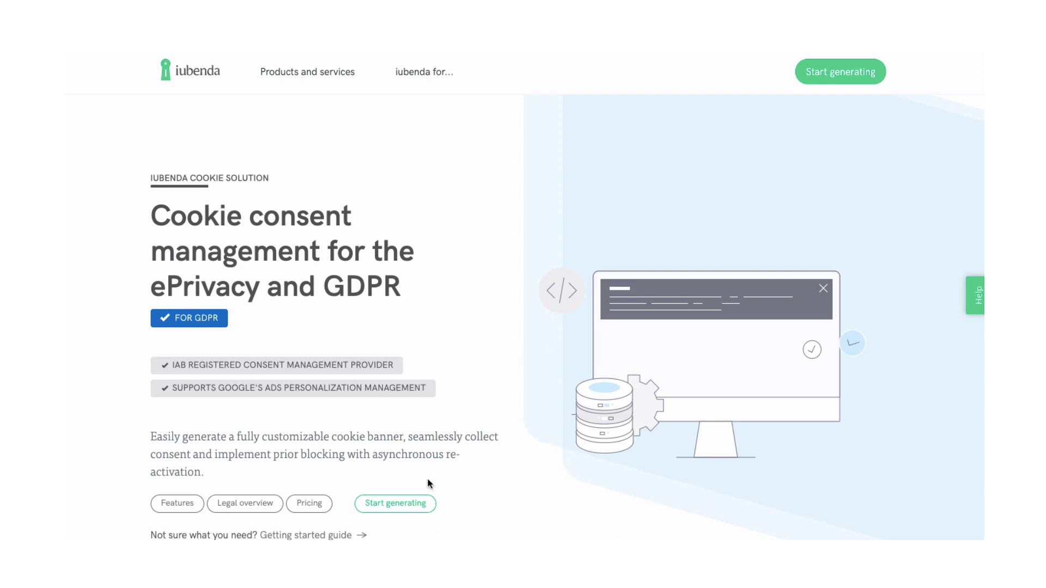
click(411, 499)
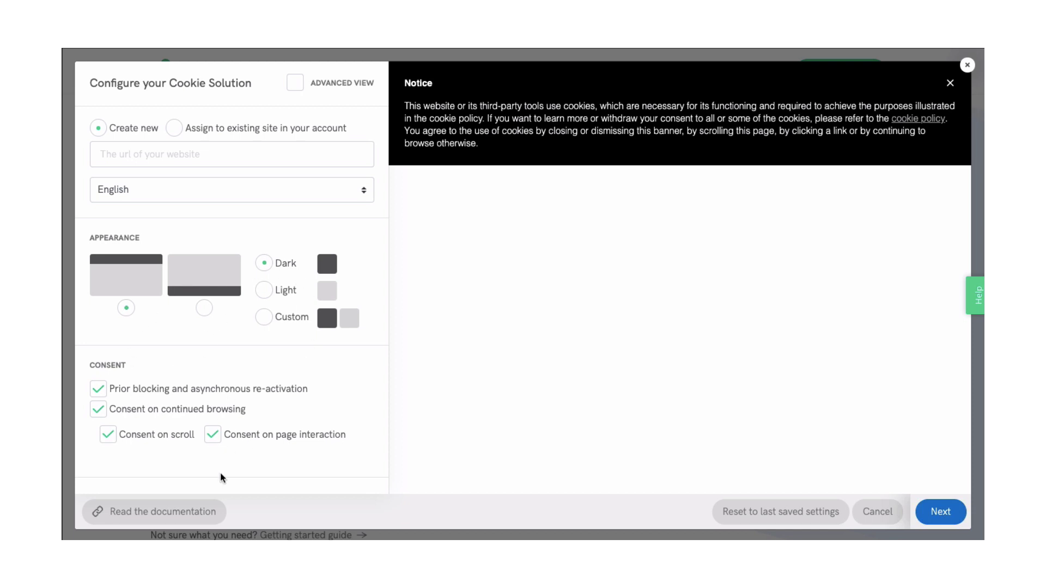
click(209, 152)
text(www.)
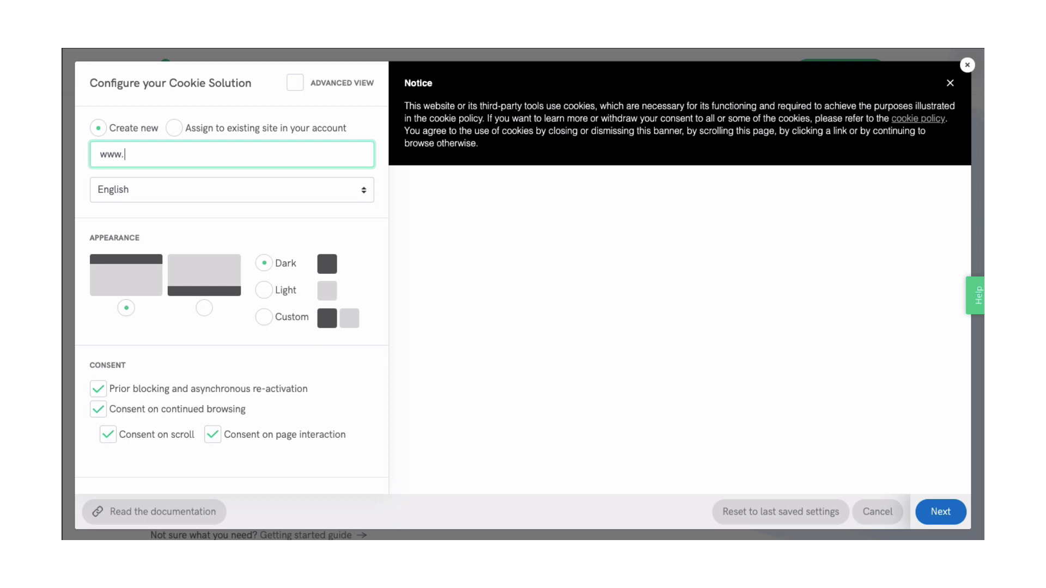
text(mywebsite.com)
- Try the bottom layout and Light theme, then settle on top placement with the Dark scheme
click(205, 309)
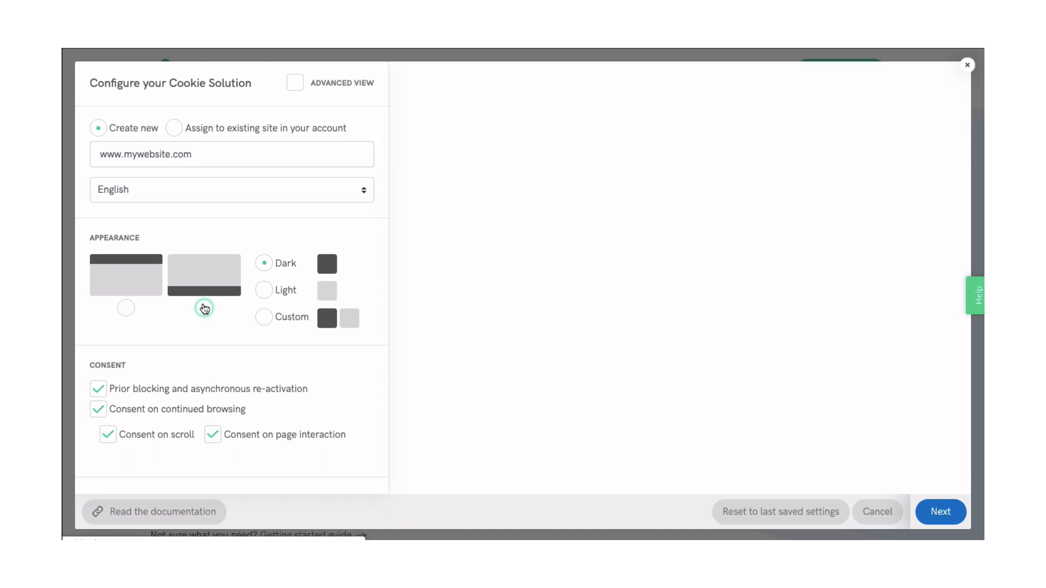
click(263, 290)
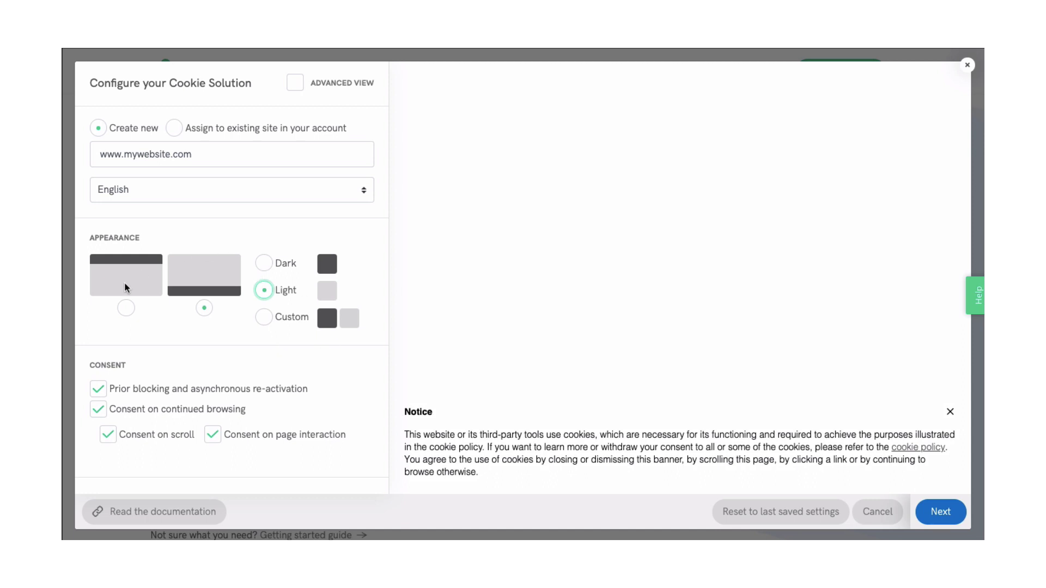
click(125, 309)
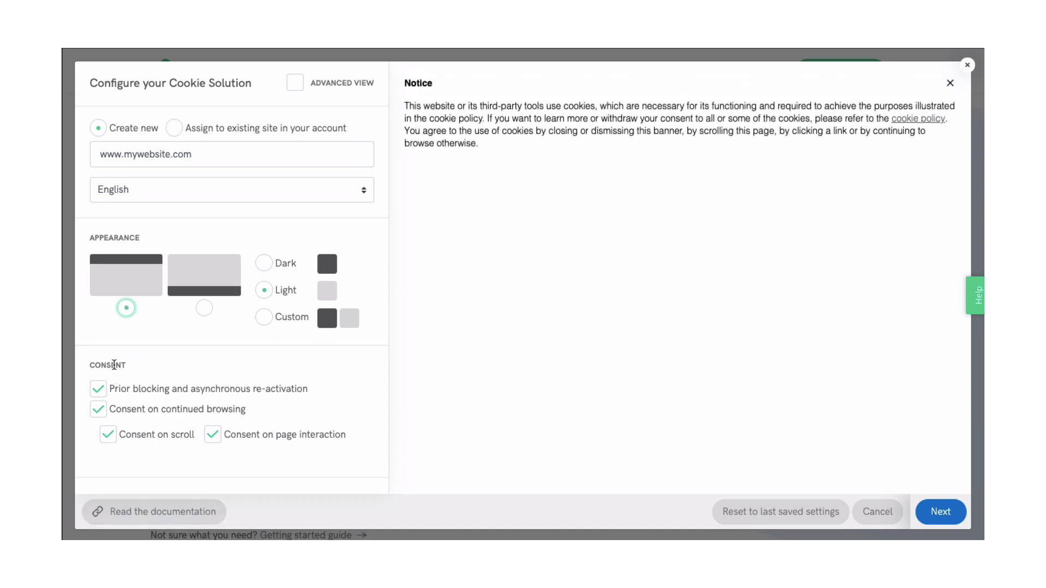
click(265, 264)
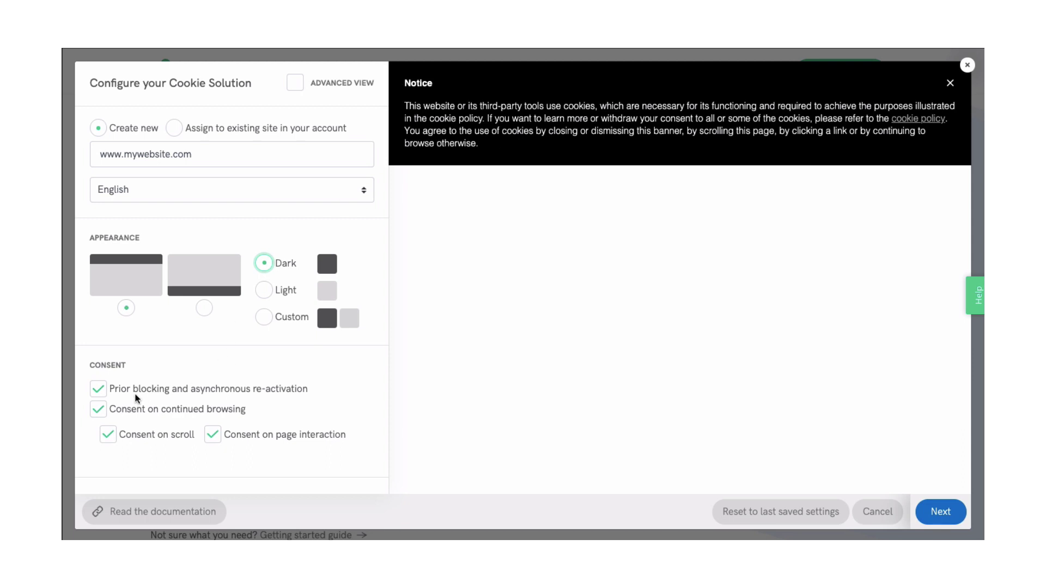
click(109, 435)
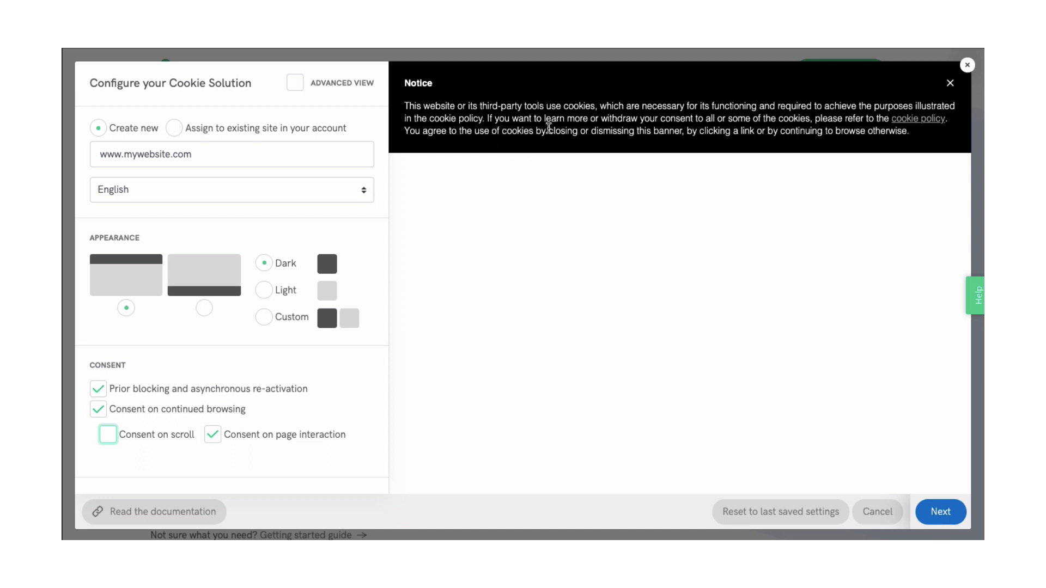
click(108, 434)
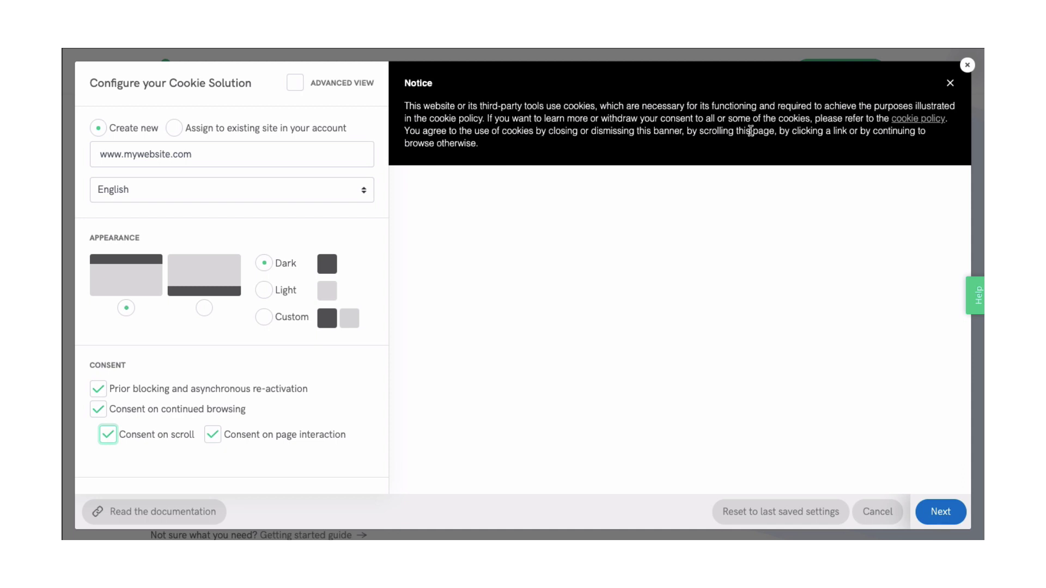
click(99, 410)
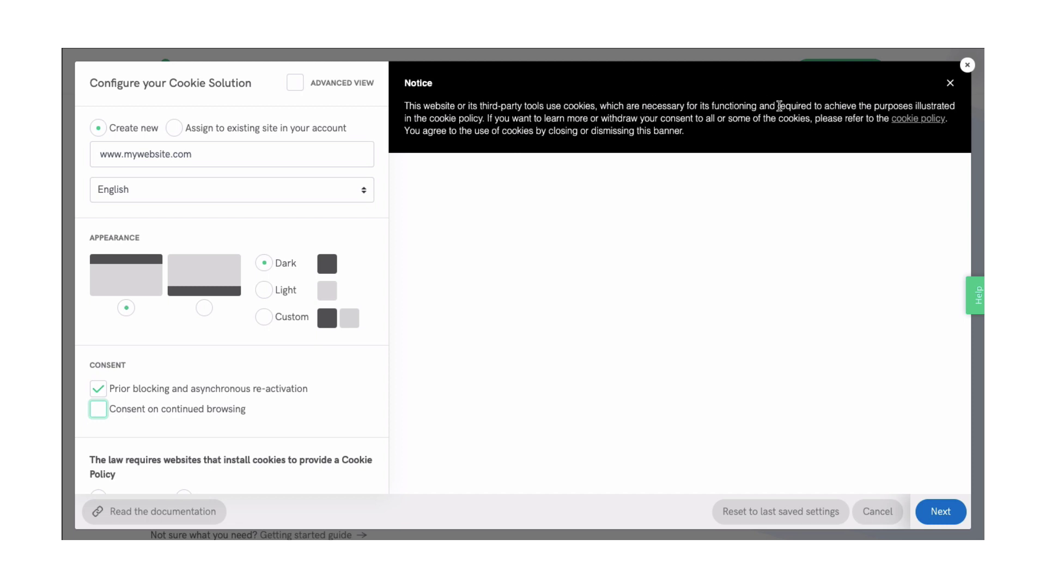
click(98, 409)
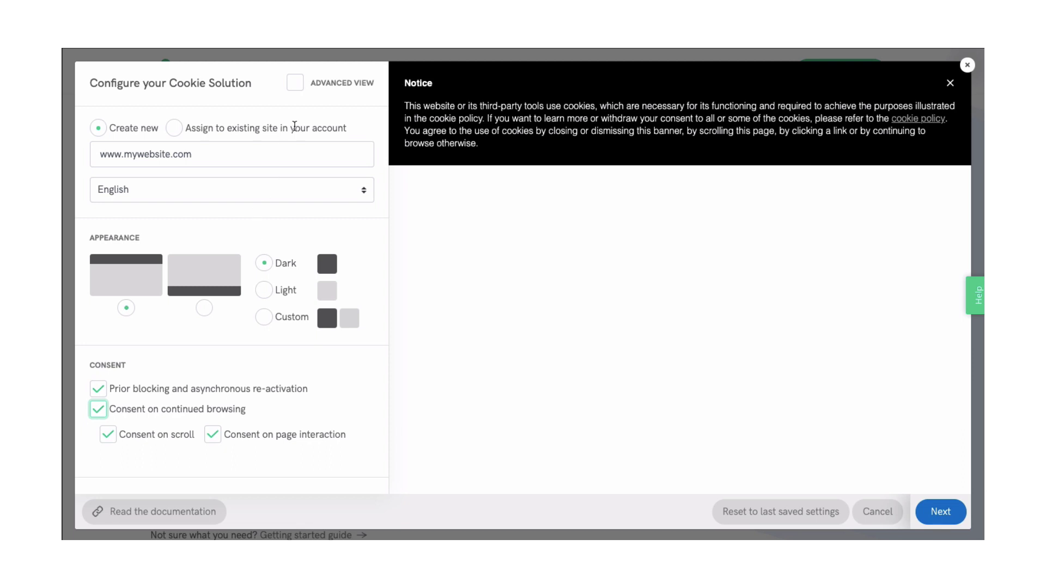
- Enable Advanced View to reveal the full banner settings including Appearance
click(295, 83)
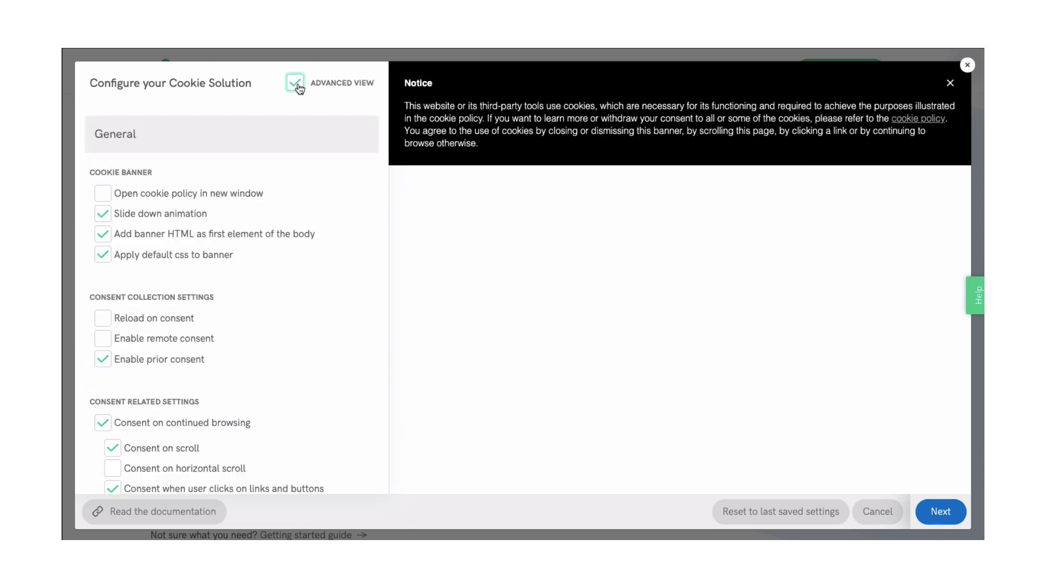
scroll(250, 355, down, 15)
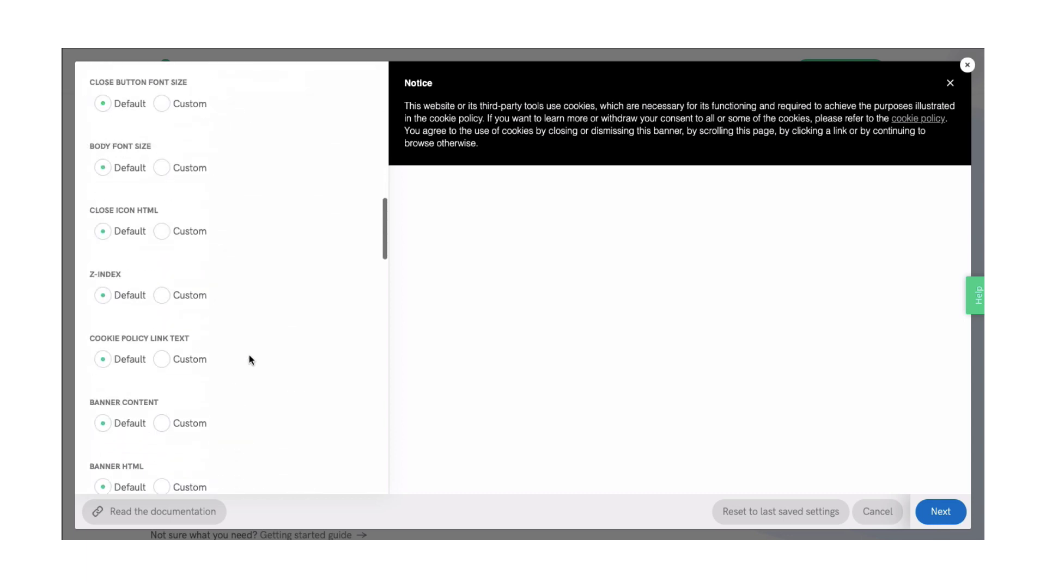
scroll(250, 355, up, 5)
scroll(249, 356, up, 5)
scroll(249, 355, up, 5)
scroll(249, 354, up, 3)
scroll(249, 354, up, 4)
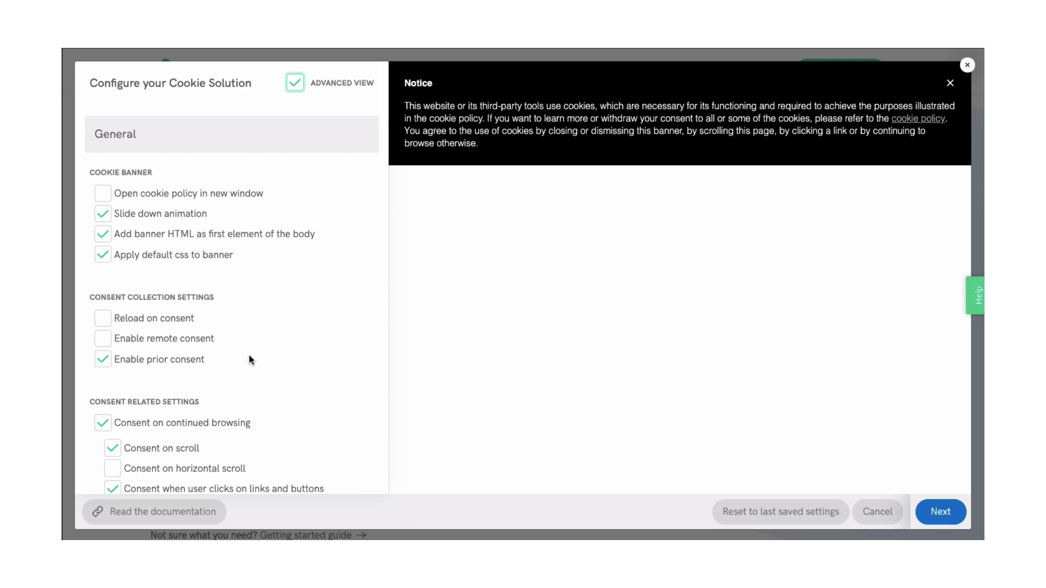
scroll(249, 355, down, 4)
scroll(250, 356, down, 4)
scroll(249, 355, down, 3)
scroll(249, 351, down, 3)
scroll(249, 355, down, 2)
scroll(249, 354, down, 2)
scroll(249, 355, down, 1)
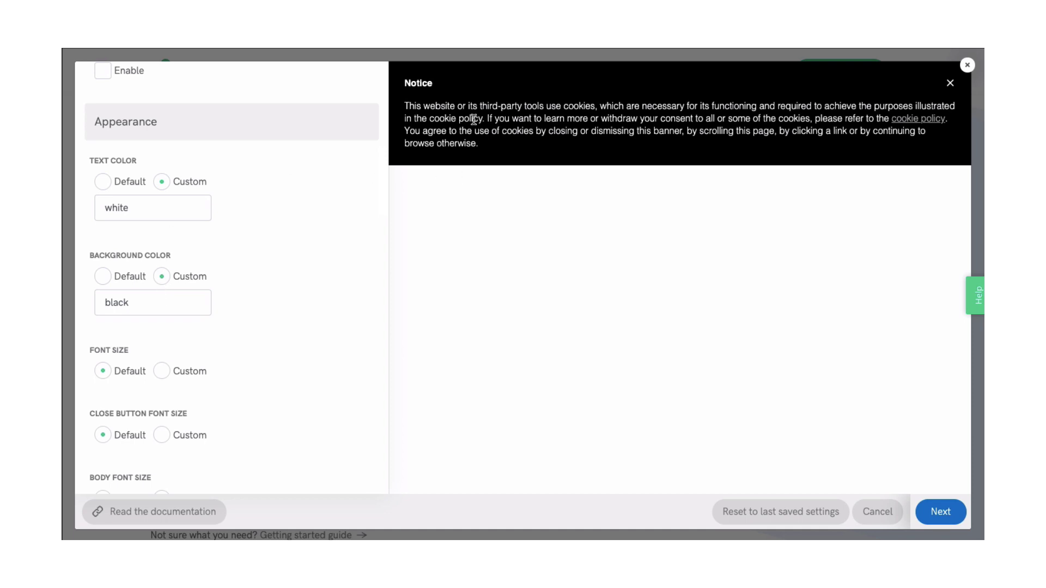
- Toggle text and background colours to Default and back to Custom
click(101, 182)
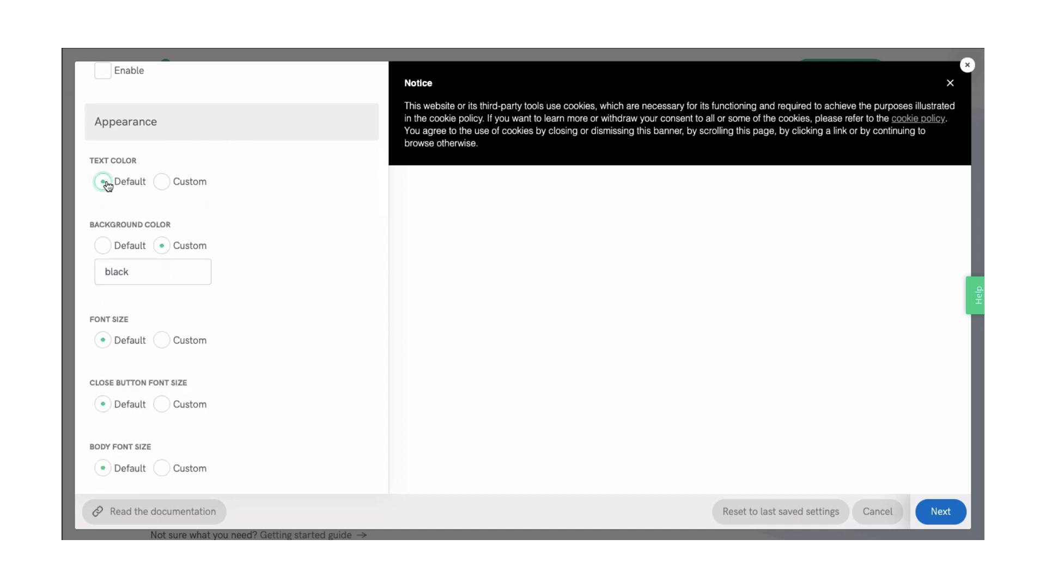
click(104, 246)
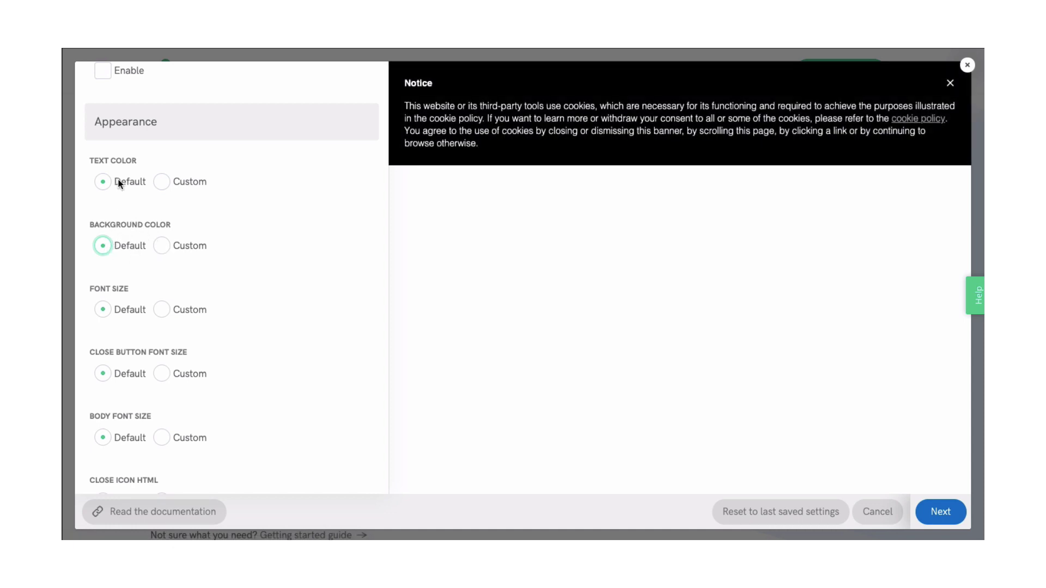
click(161, 182)
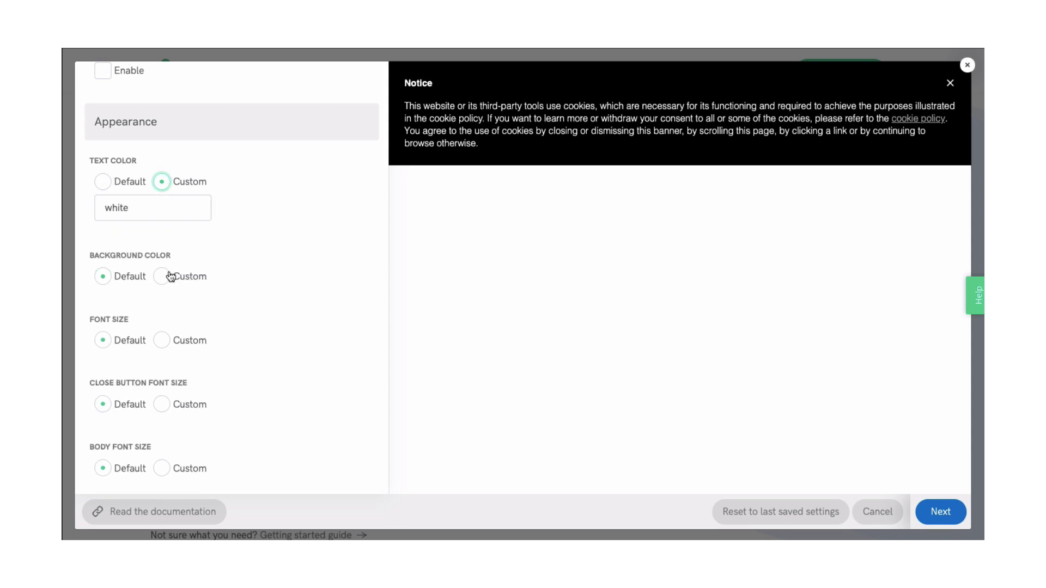
click(162, 276)
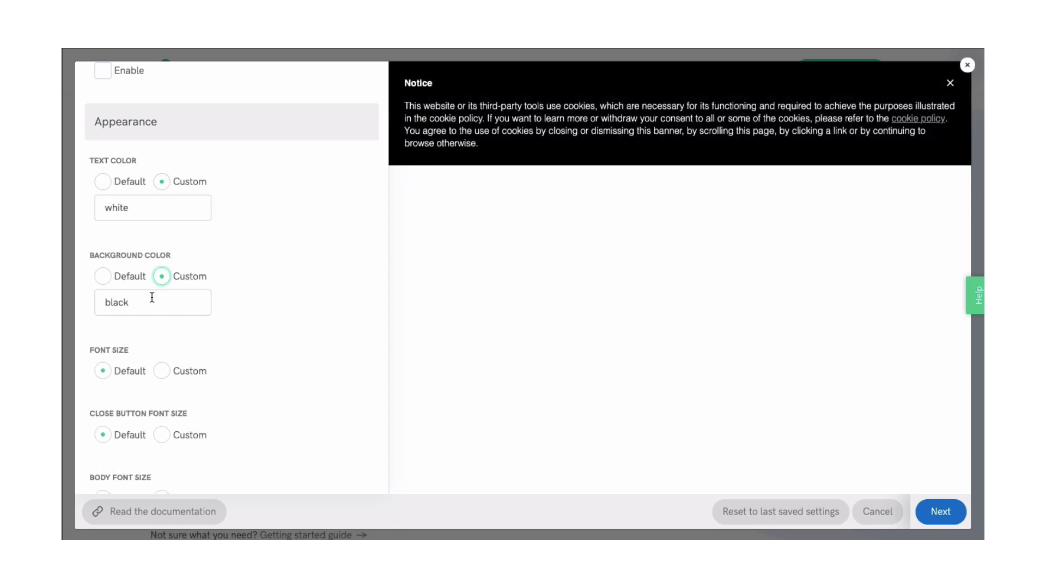
- Change the background from black to orange, then #cc5500, keeping text white
drag(132, 302, 89, 302)
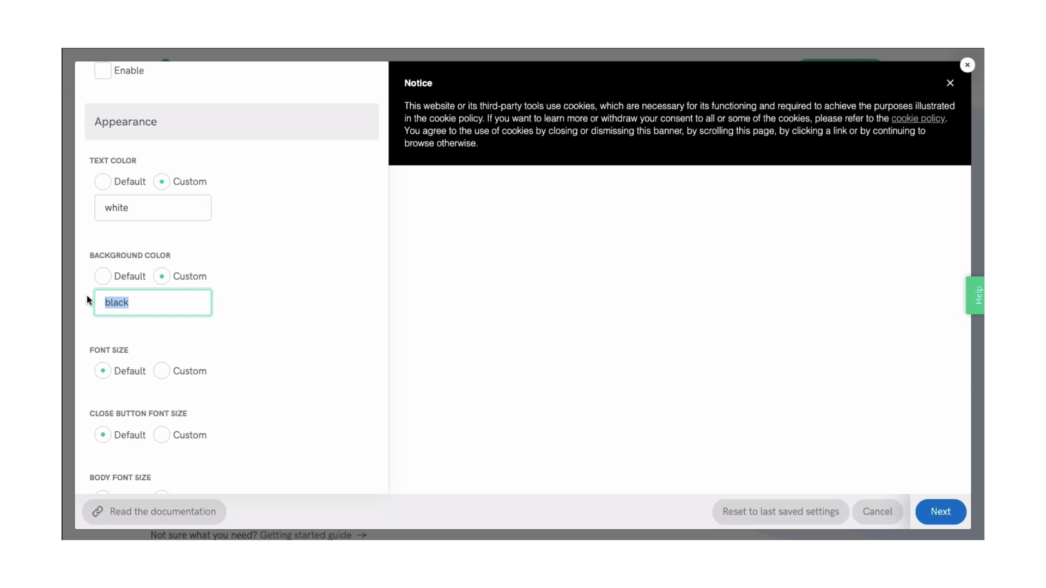
text(orange)
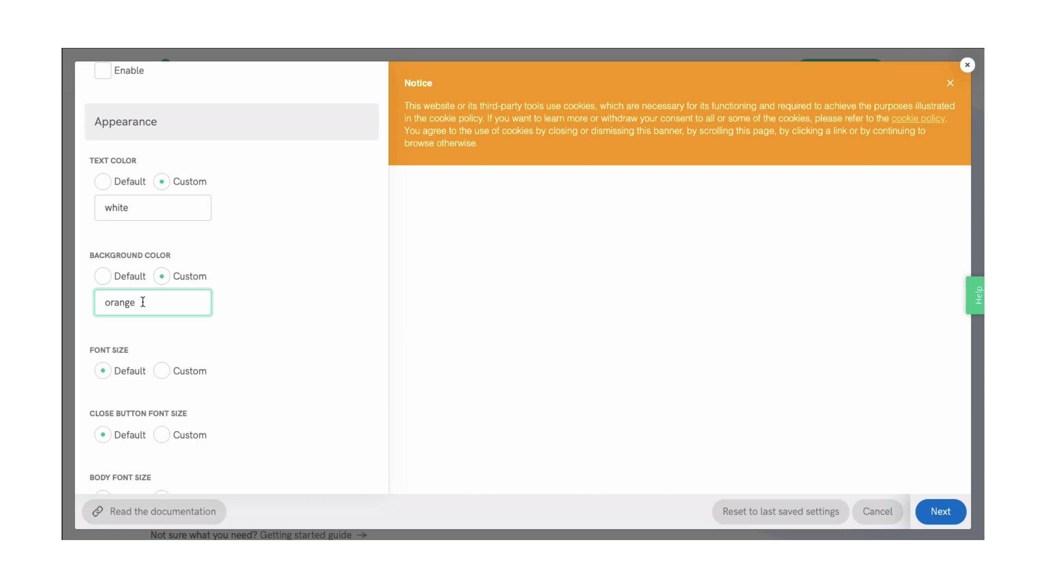
drag(138, 303, 106, 303)
text(#cc55)
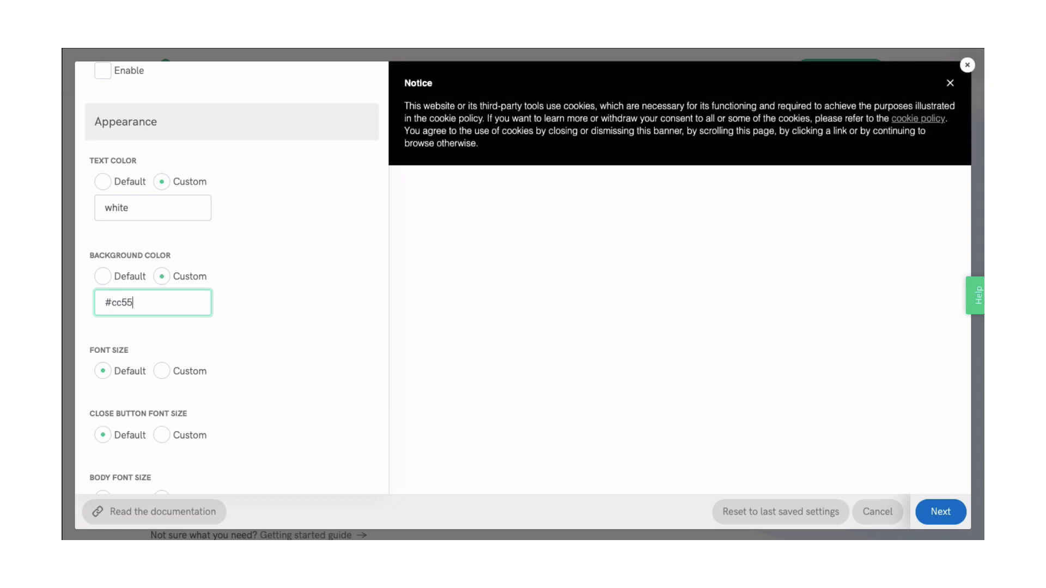
text(00)
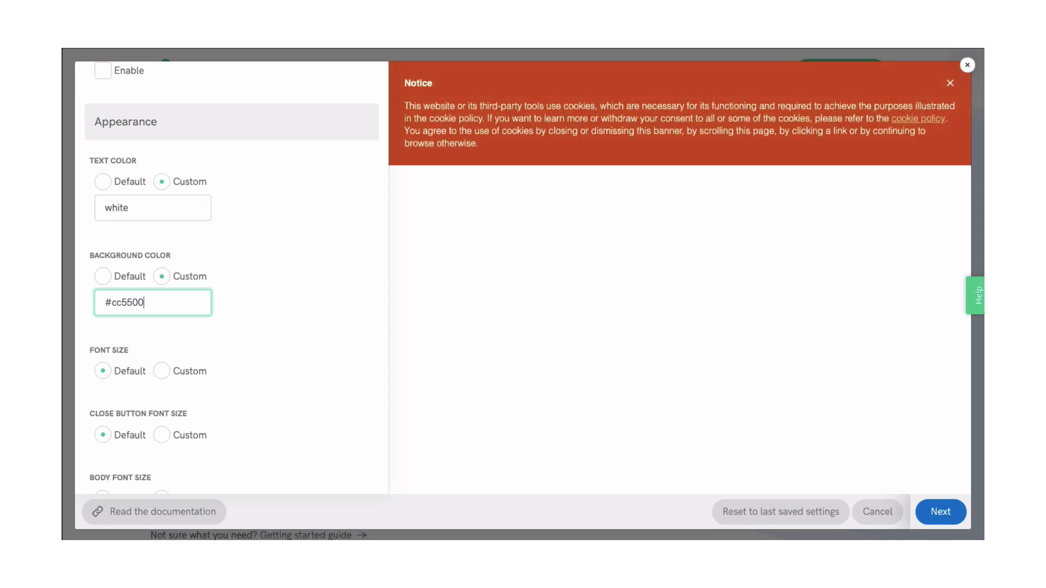
click(159, 207)
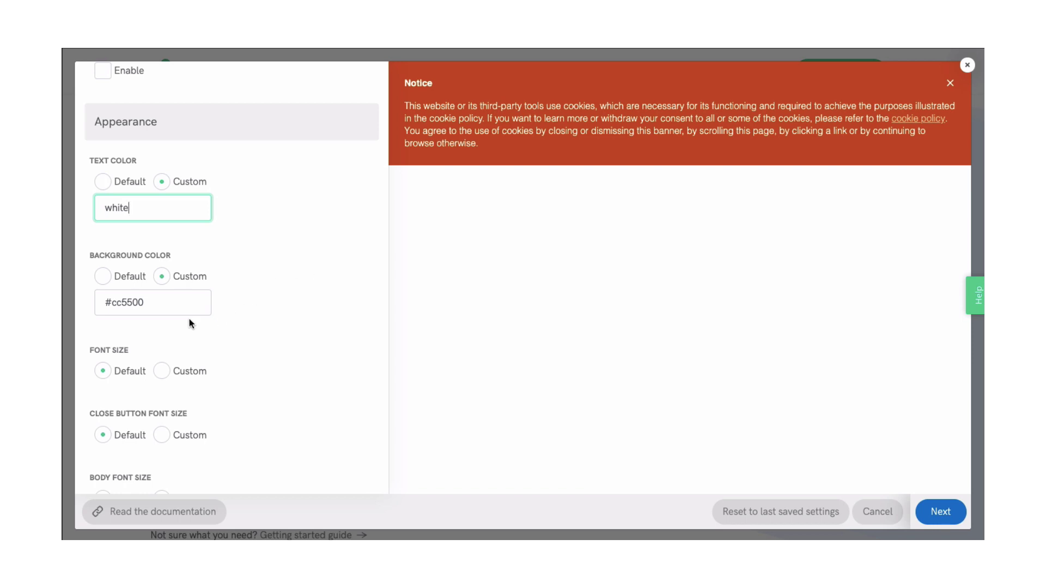
scroll(186, 329, down, 2)
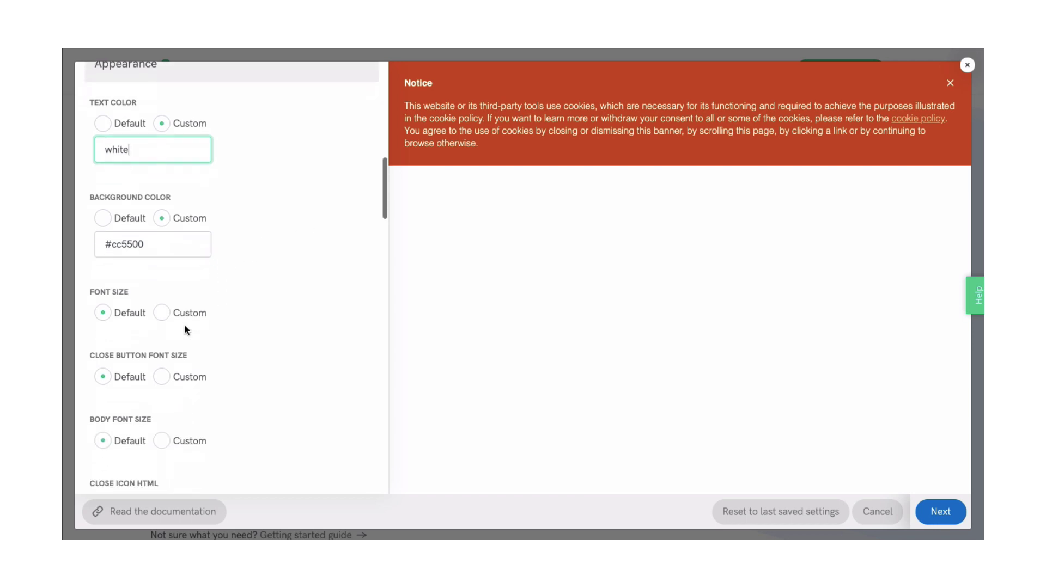
- Try a custom .6em font size in place of 12px, then revert the font size to Default
click(164, 228)
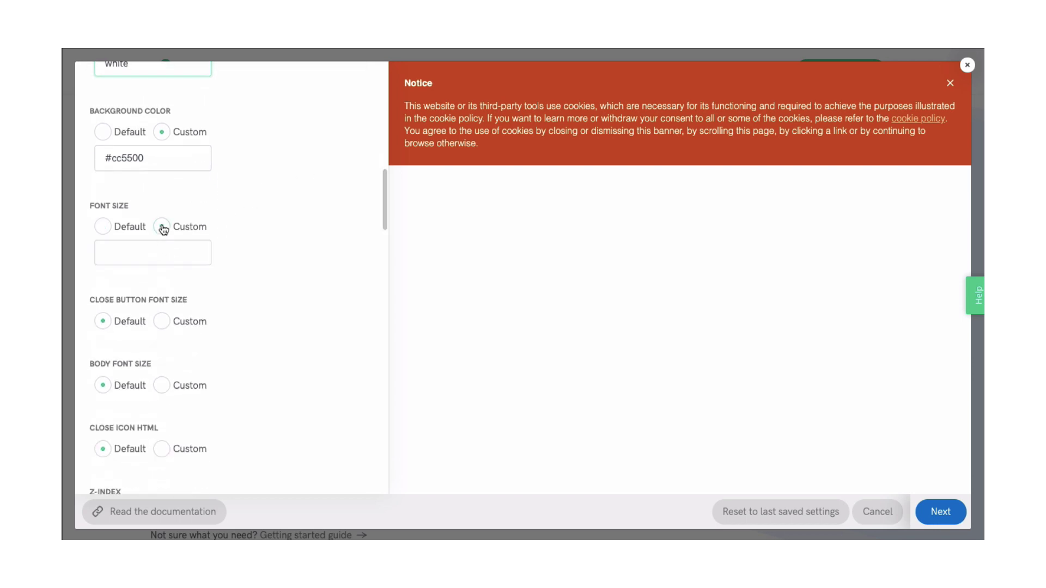
click(163, 260)
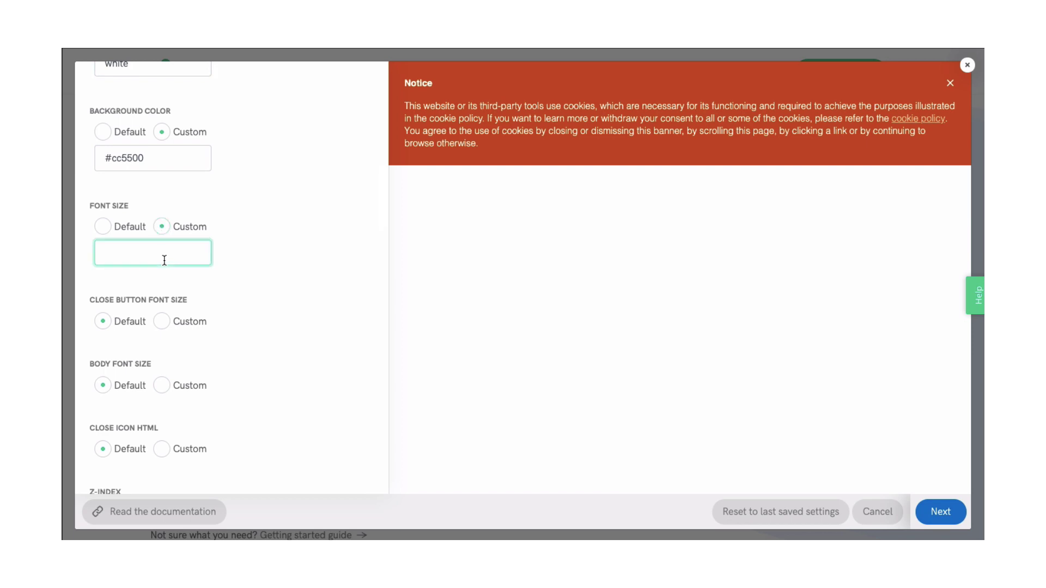
text(12px)
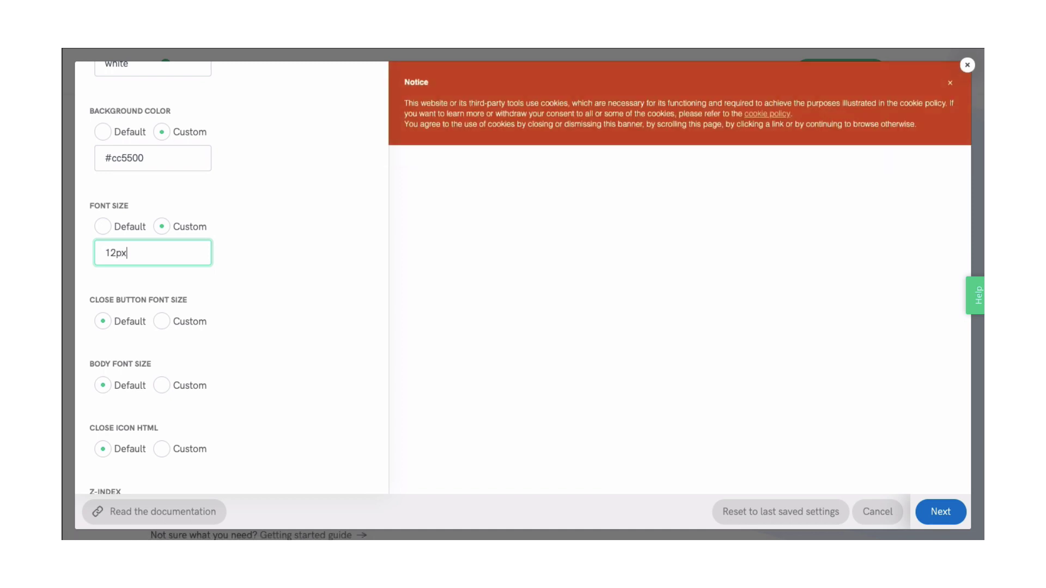
drag(155, 250, 98, 251)
text(.6em)
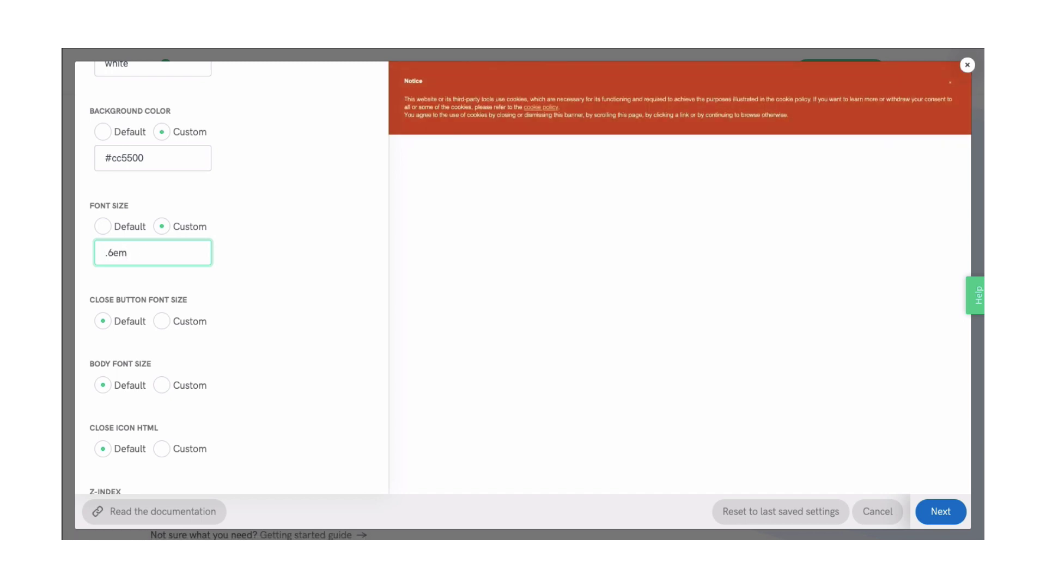
double_click(132, 253)
key(BackSpace)
click(102, 226)
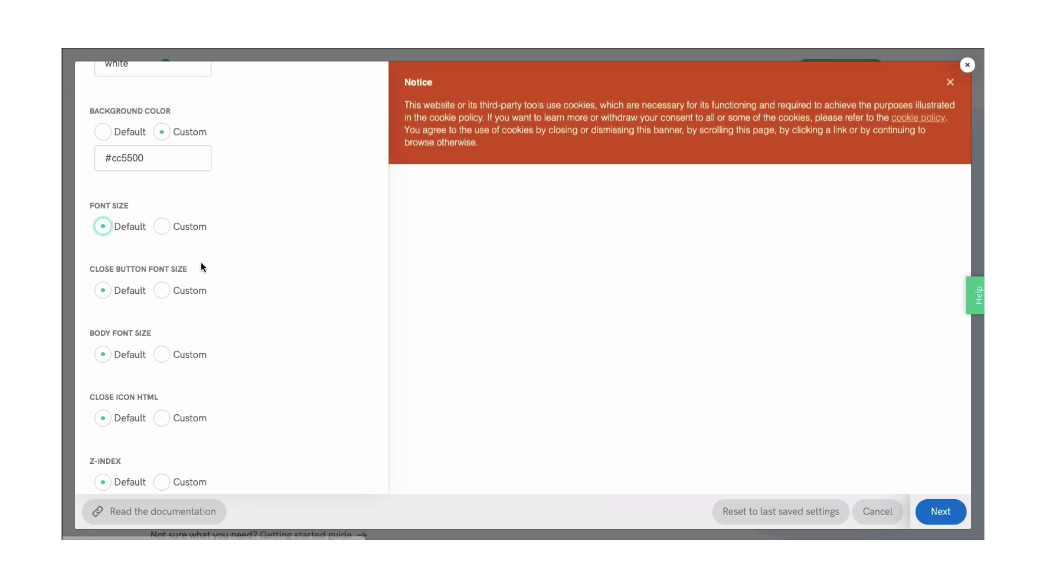
scroll(191, 286, down, 1)
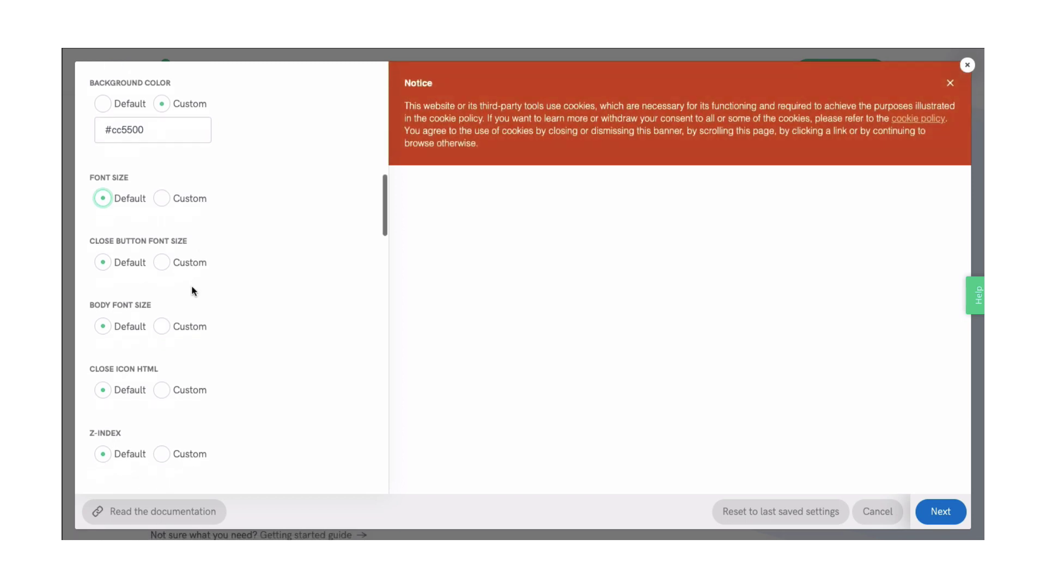
click(163, 264)
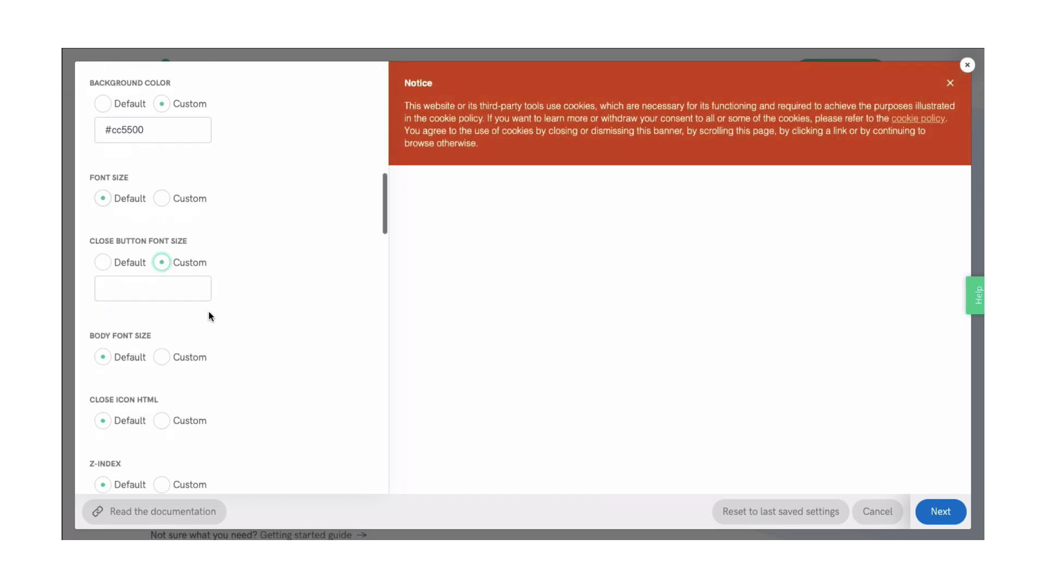
click(185, 287)
text(10px)
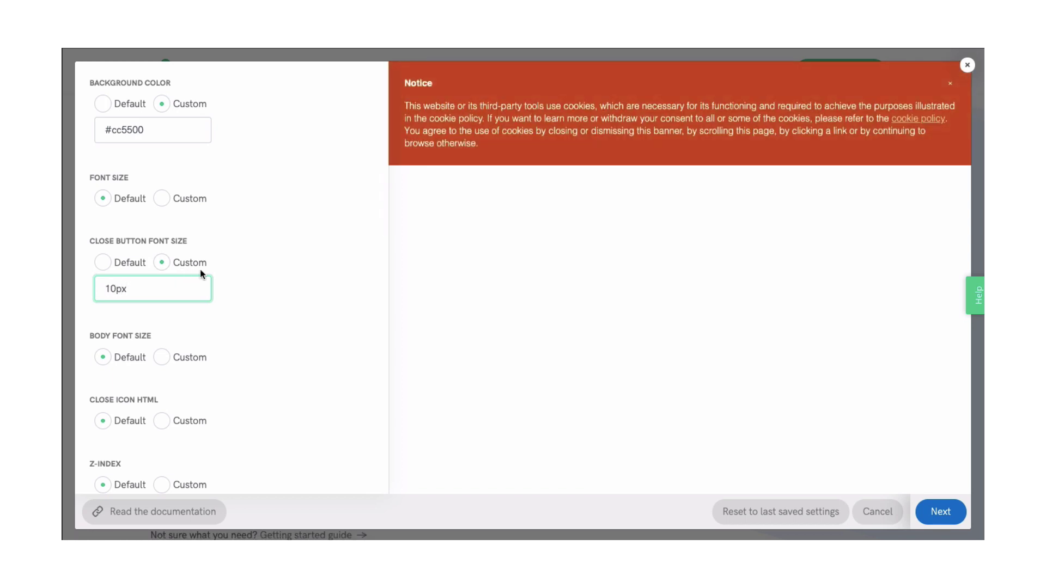
click(106, 265)
scroll(189, 334, down, 3)
- Set a custom close icon by pasting the close_button image <img> tag
click(162, 320)
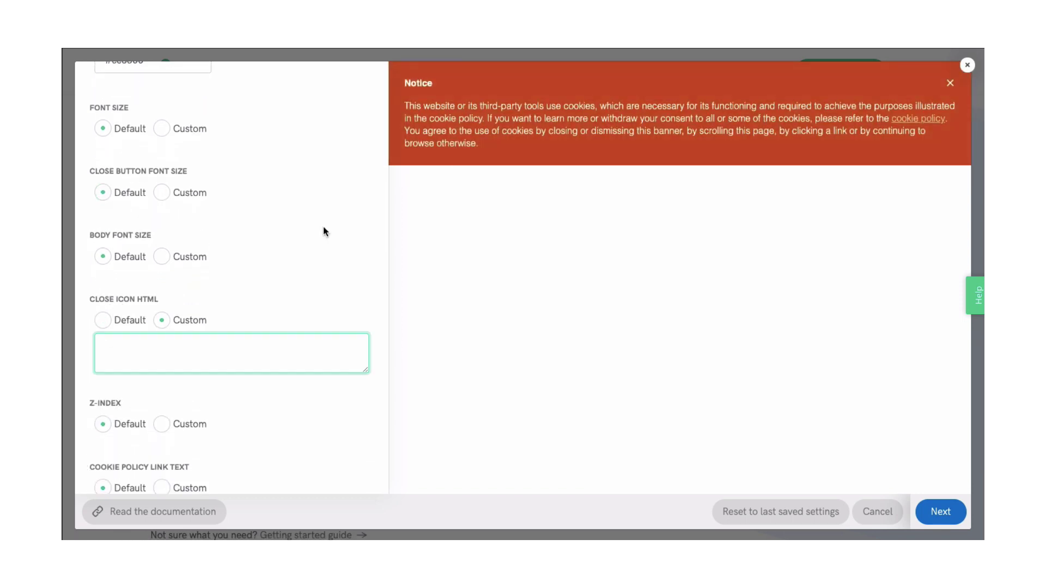
scroll(323, 226, up, 3)
scroll(323, 226, down, 2)
scroll(323, 227, down, 1)
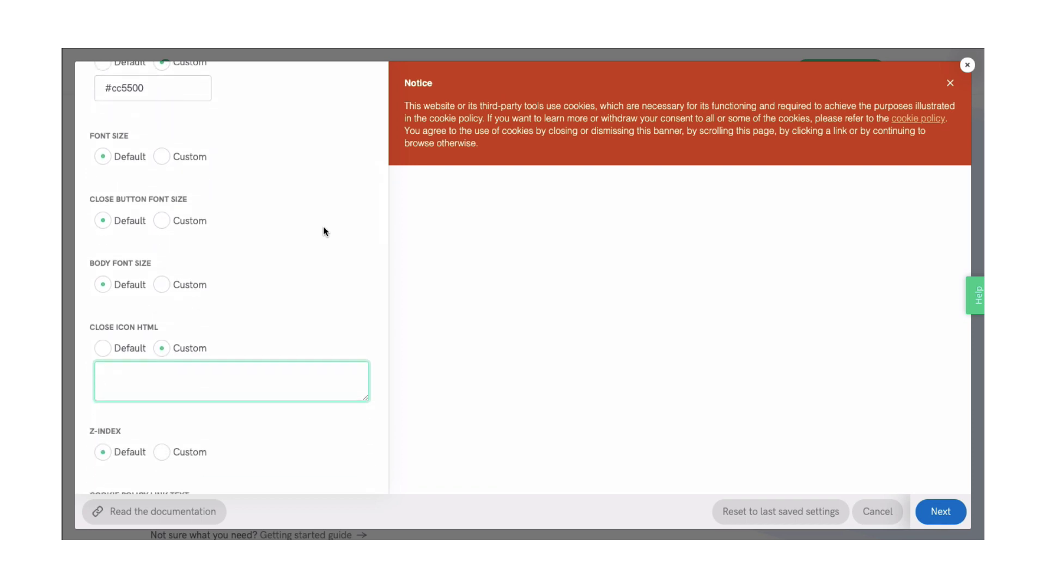
scroll(323, 227, up, 1)
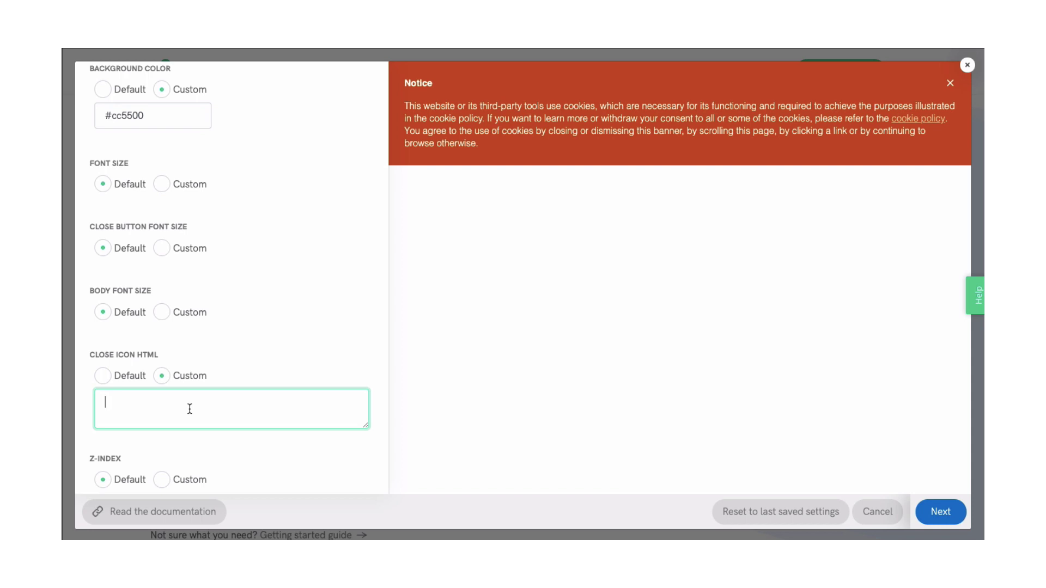
text(<img src="https://help.iubenda.com/wp-content/uploads/2019/05/close_button_3-128-e1557494593132.png" />)
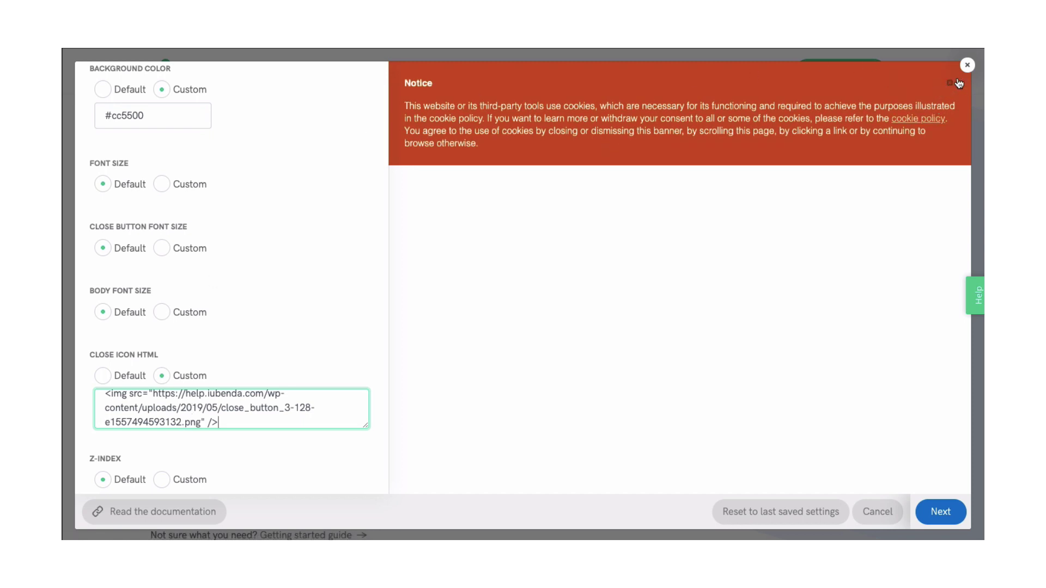
scroll(253, 405, down, 1)
scroll(253, 404, up, 1)
scroll(254, 403, down, 1)
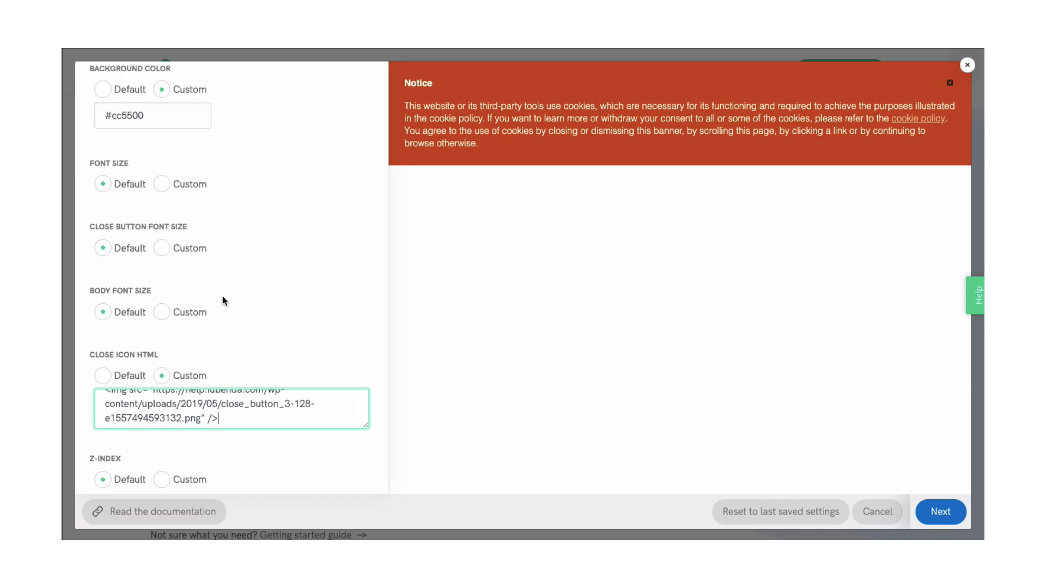
scroll(230, 272, up, 3)
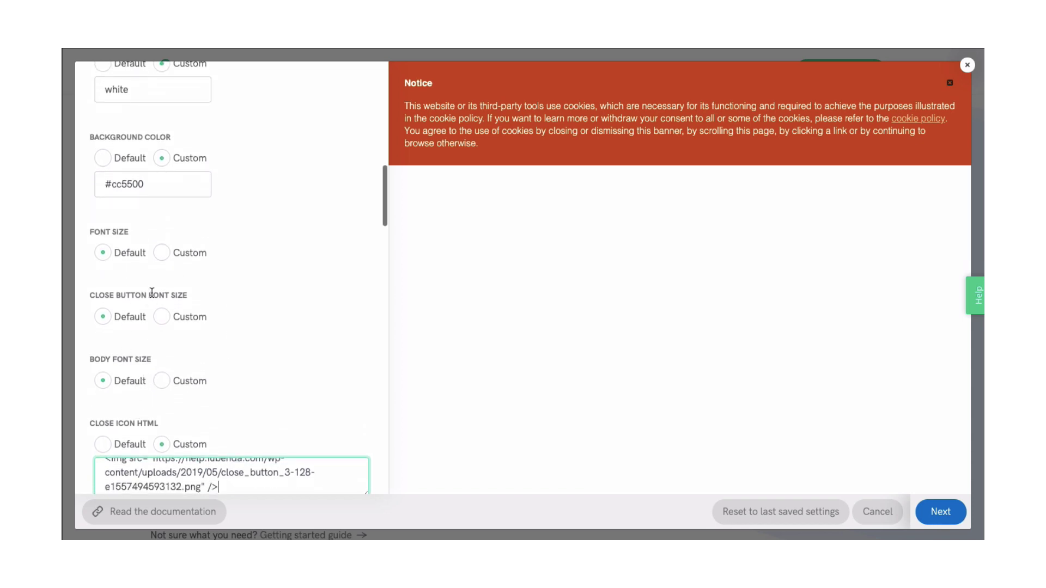
scroll(152, 297, up, 3)
scroll(152, 296, up, 2)
scroll(152, 297, down, 8)
scroll(152, 296, down, 3)
scroll(152, 295, down, 2)
- Enable a custom Cookie Policy Link Text reading 'cookie notice'
click(160, 252)
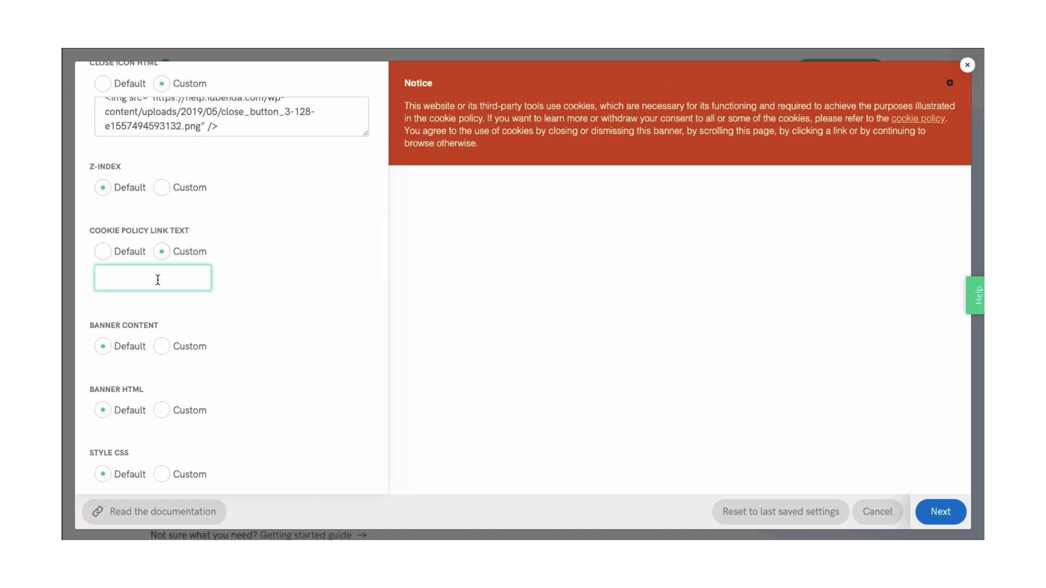
text(cookie notice)
click(163, 346)
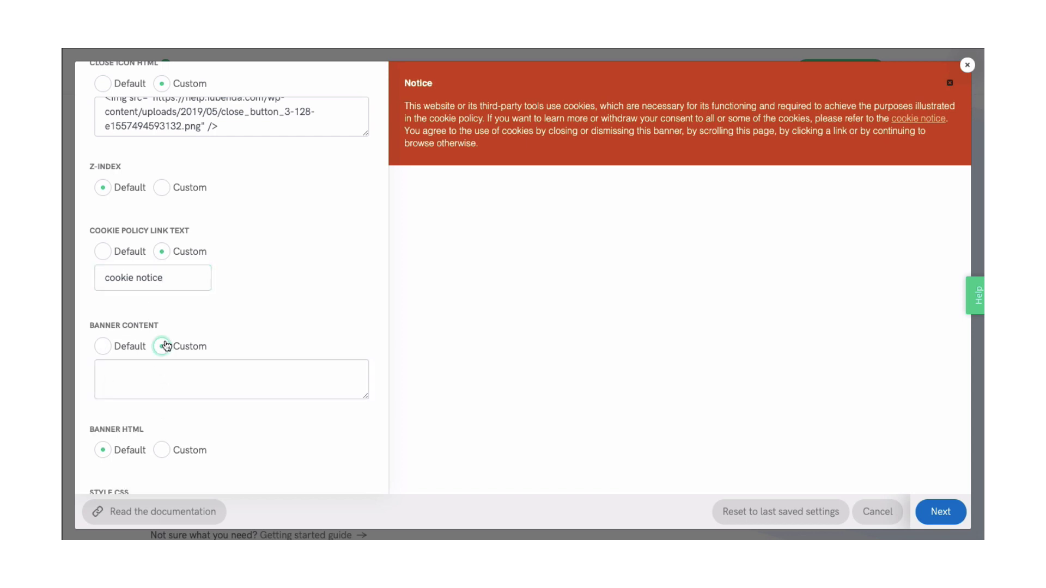
click(159, 380)
text(agfhkahff)
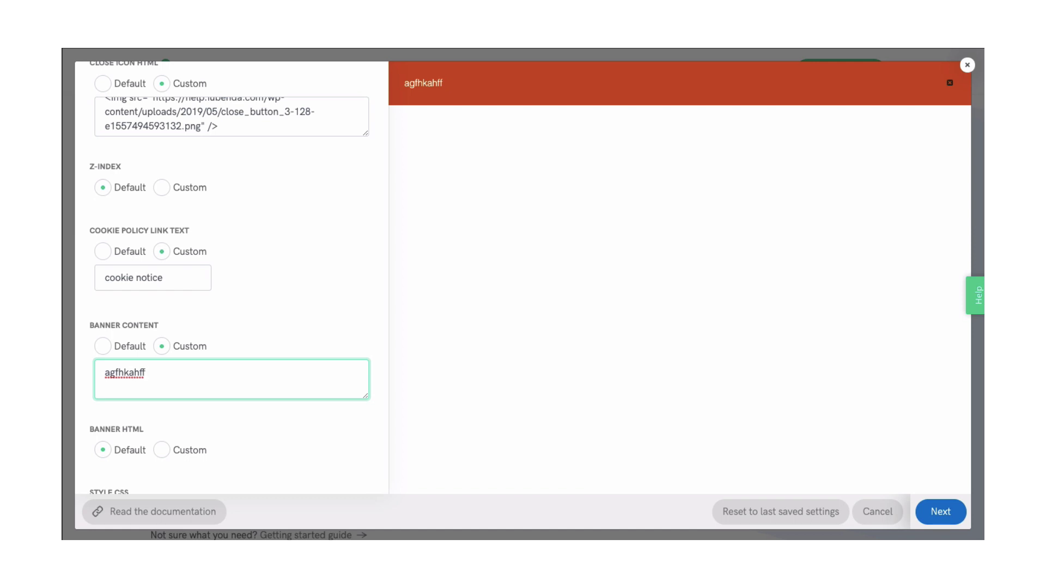
key(BackSpace)
key(BackSpace)
key(BackSpace)
key(BackSpace)
key(BackSpace)
key(BackSpace)
key(BackSpace)
key(BackSpace)
click(102, 346)
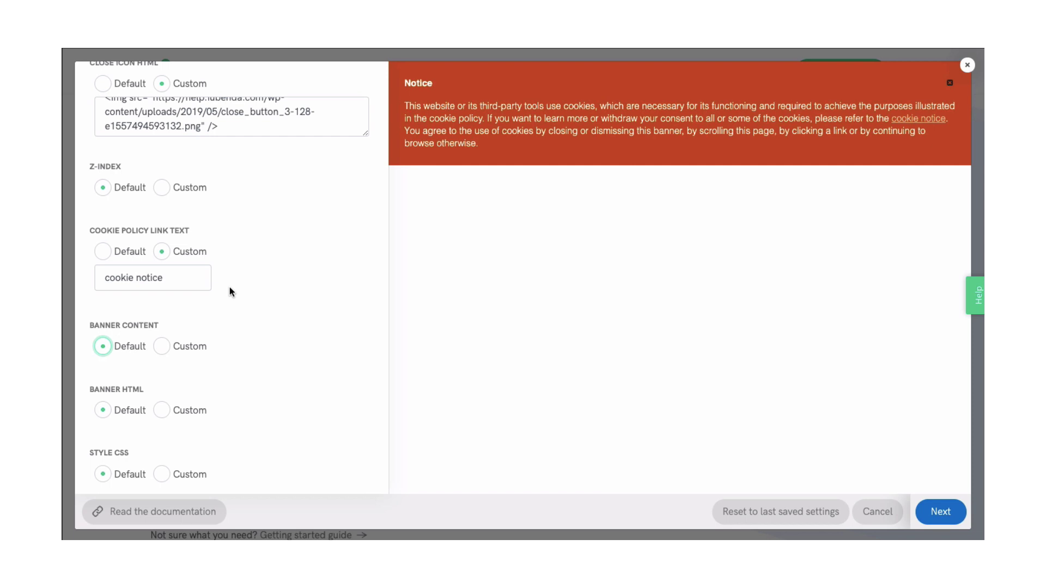
scroll(230, 287, down, 2)
scroll(229, 288, down, 2)
scroll(230, 287, down, 1)
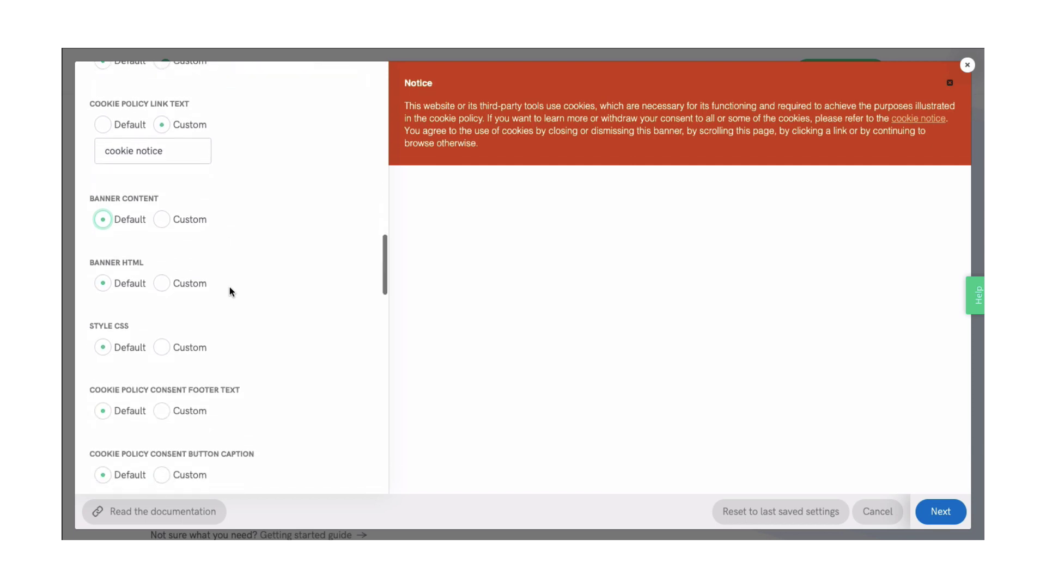
- Enable custom Banner HTML, try custom Style CSS, then restore default styling
click(164, 272)
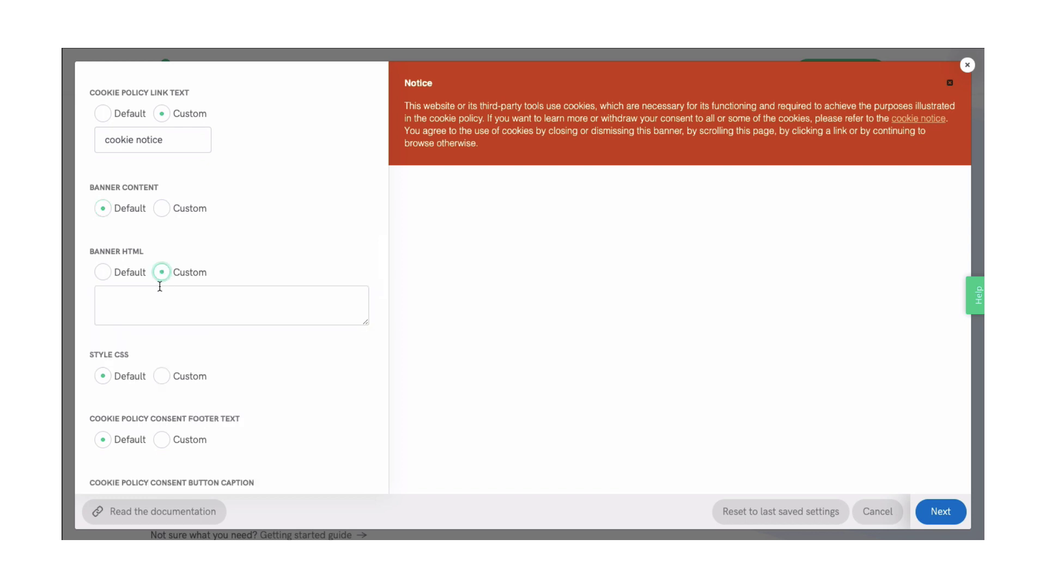
click(162, 376)
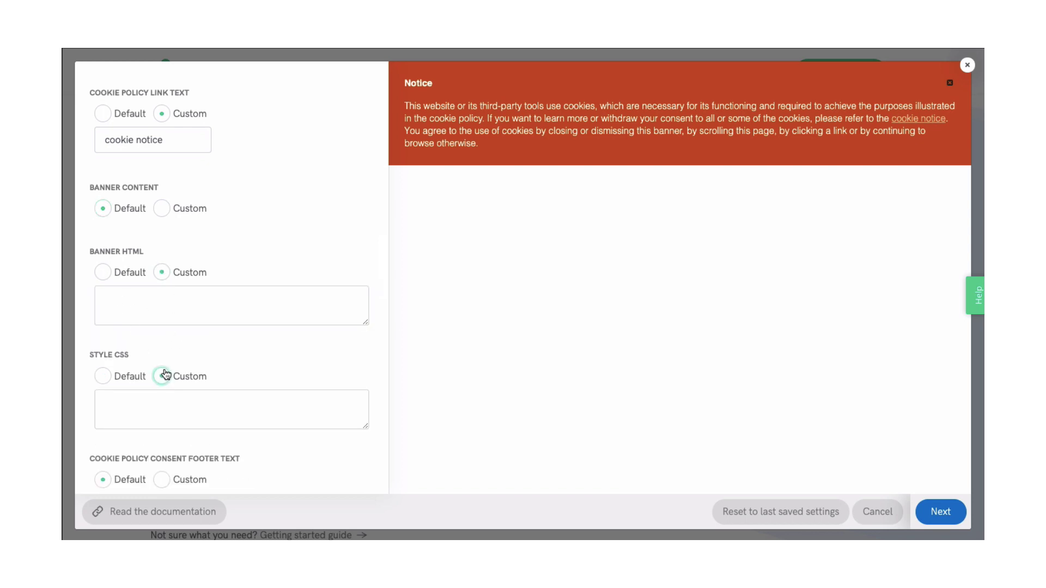
scroll(220, 360, down, 2)
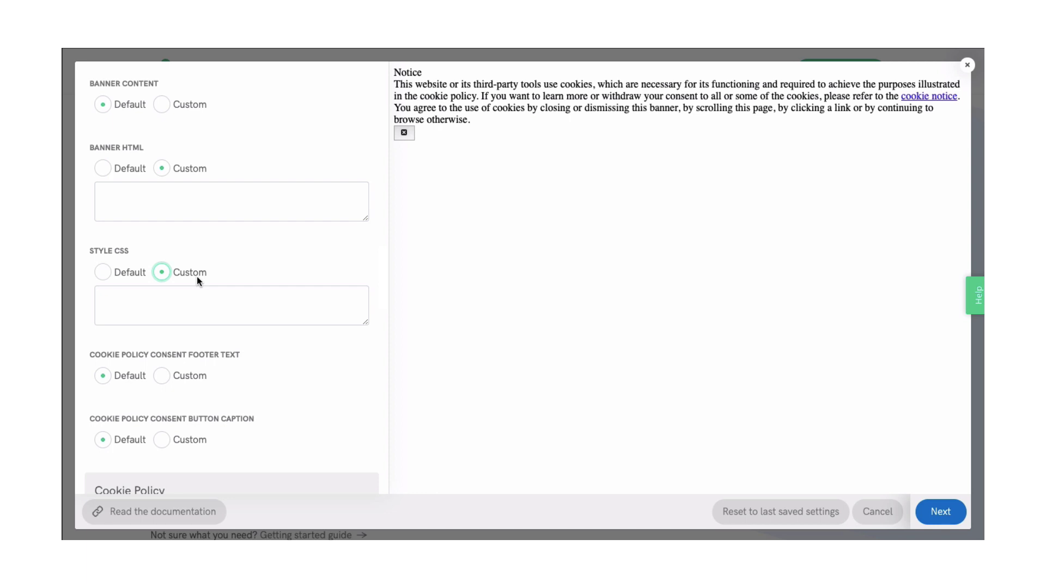
click(103, 273)
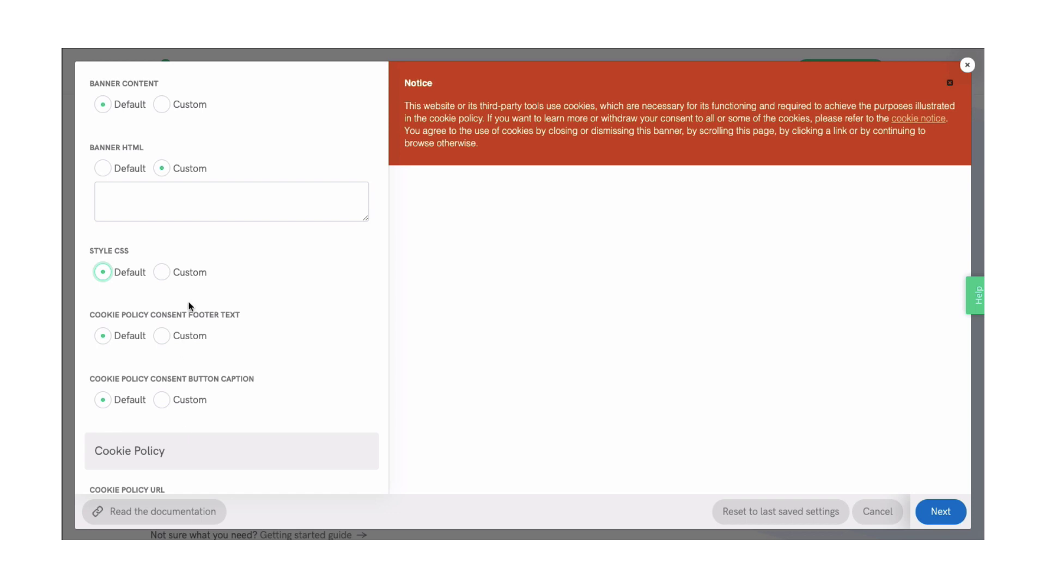
scroll(250, 371, up, 8)
scroll(250, 372, down, 2)
scroll(250, 371, up, 2)
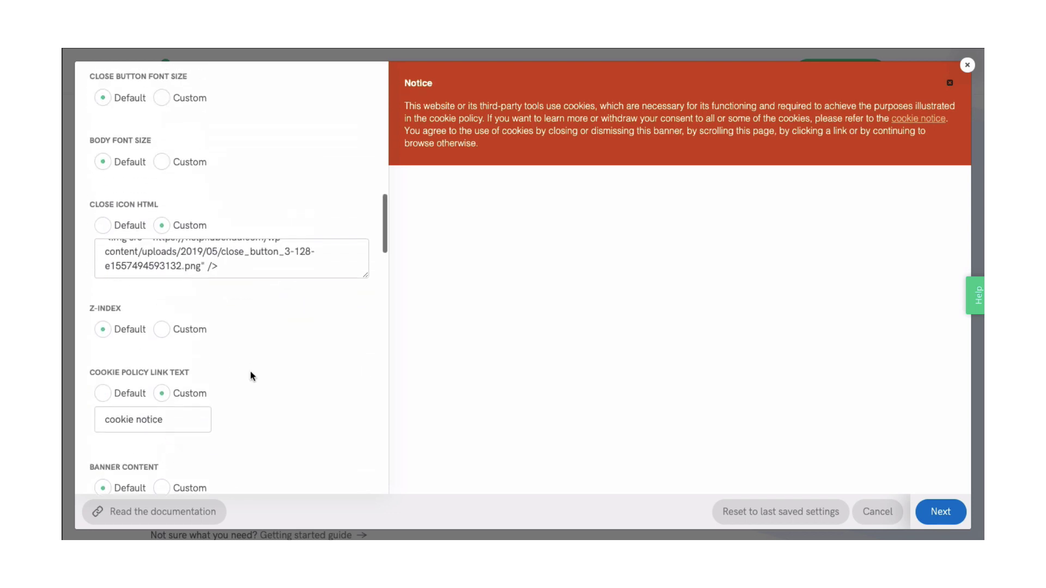
scroll(250, 371, down, 3)
scroll(250, 371, up, 4)
scroll(250, 371, up, 3)
scroll(278, 235, up, 1)
scroll(277, 234, up, 3)
scroll(278, 235, up, 2)
scroll(279, 234, up, 3)
scroll(279, 235, up, 3)
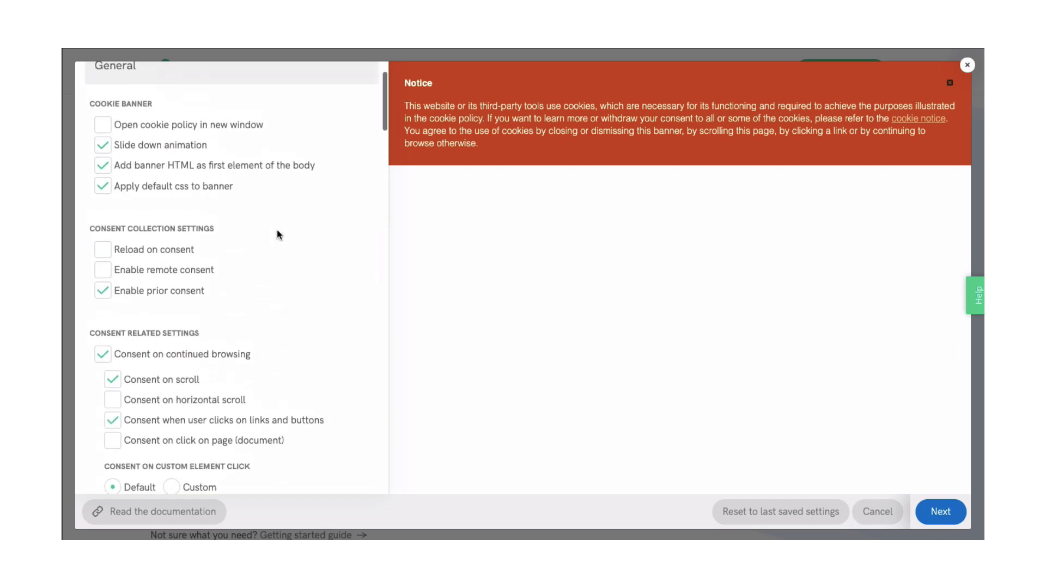
scroll(277, 235, up, 1)
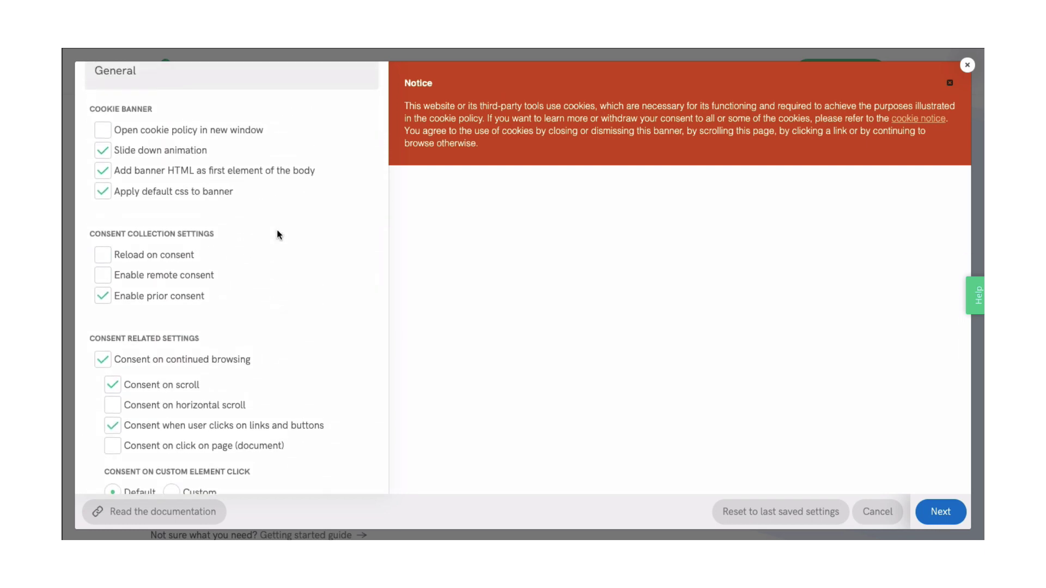
scroll(278, 235, down, 4)
scroll(278, 234, down, 5)
scroll(278, 234, down, 5)
scroll(278, 235, down, 5)
scroll(278, 235, down, 5)
scroll(276, 235, down, 5)
scroll(278, 234, down, 4)
scroll(278, 235, down, 2)
scroll(277, 231, up, 5)
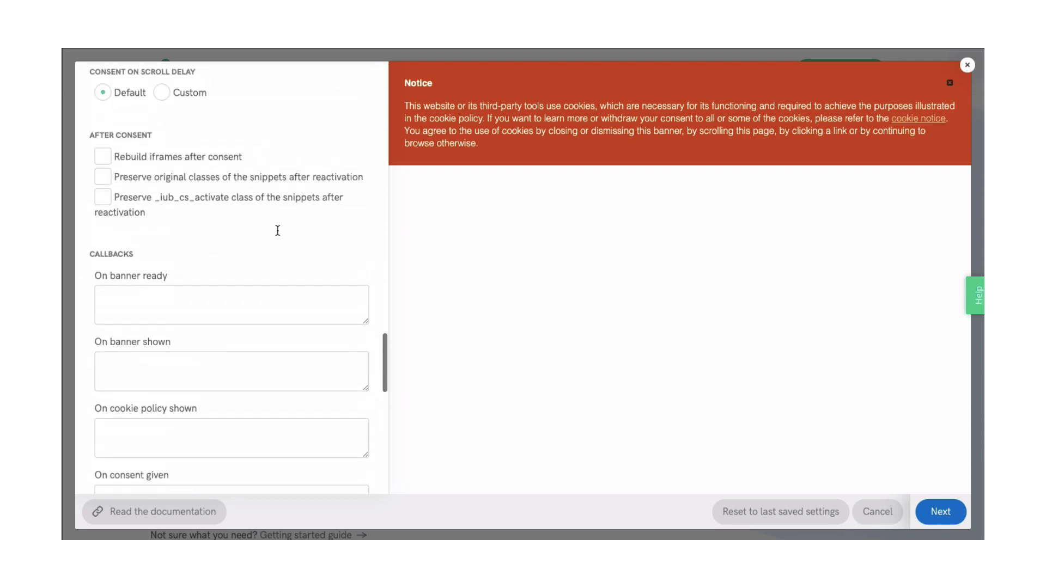
scroll(170, 259, down, 2)
scroll(169, 258, down, 2)
scroll(170, 259, down, 2)
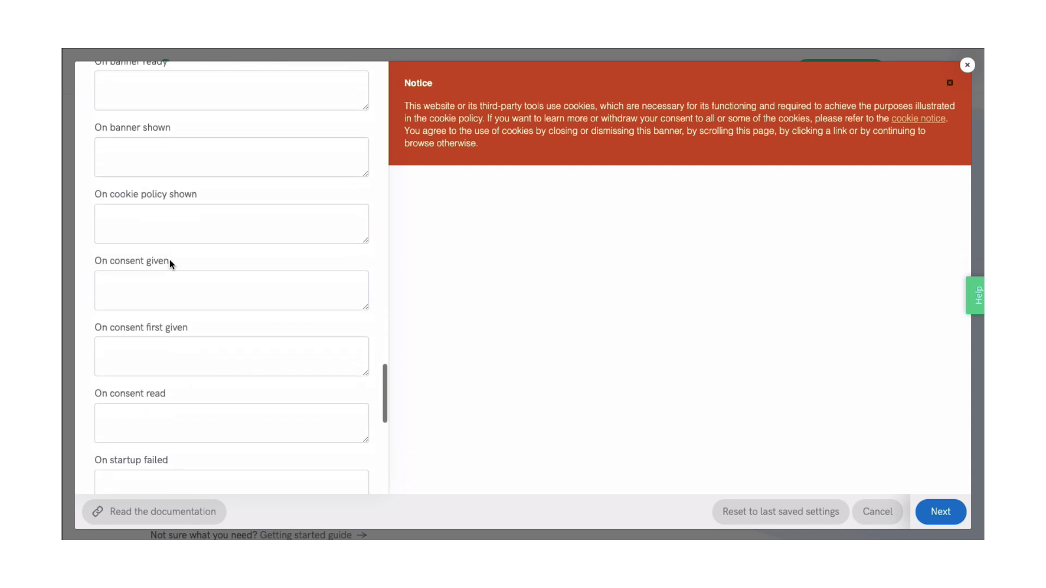
scroll(180, 117, up, 3)
scroll(181, 117, up, 2)
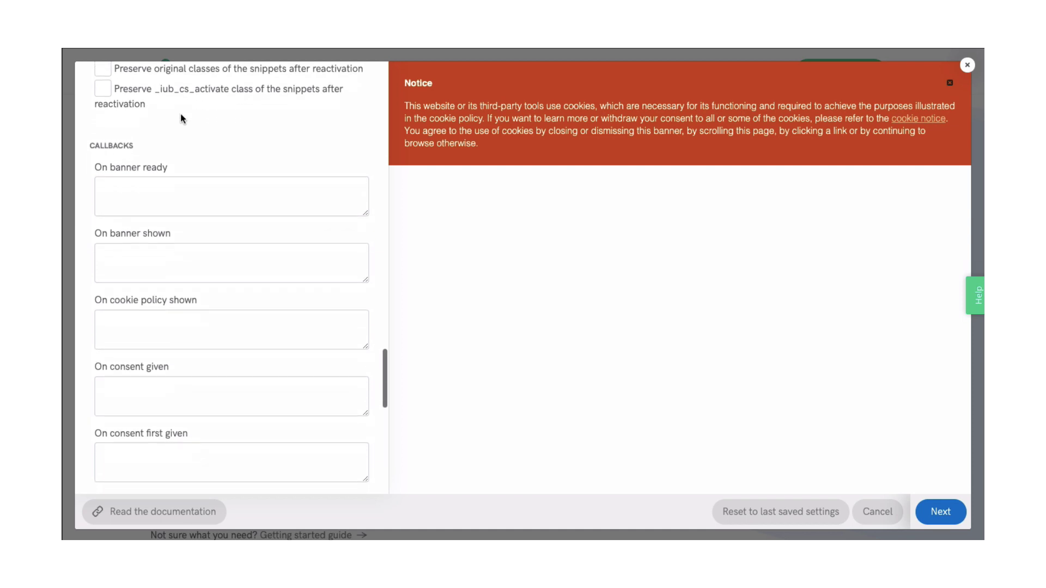
scroll(318, 309, down, 3)
scroll(319, 309, down, 4)
scroll(318, 309, down, 2)
scroll(318, 309, down, 1)
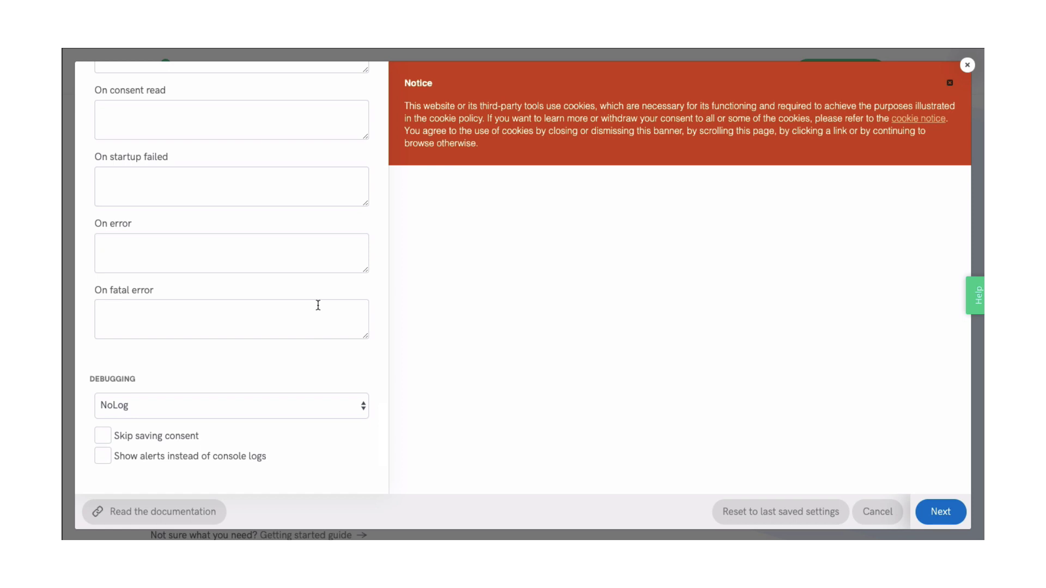
scroll(317, 305, up, 5)
scroll(318, 304, up, 5)
scroll(318, 305, up, 5)
scroll(318, 304, up, 3)
scroll(317, 308, up, 5)
scroll(318, 308, up, 1)
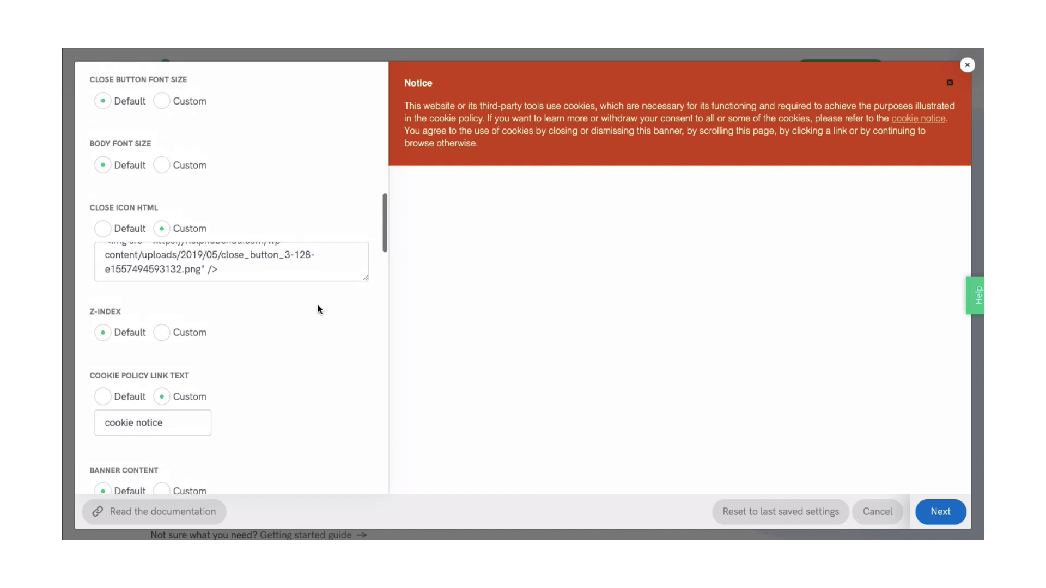